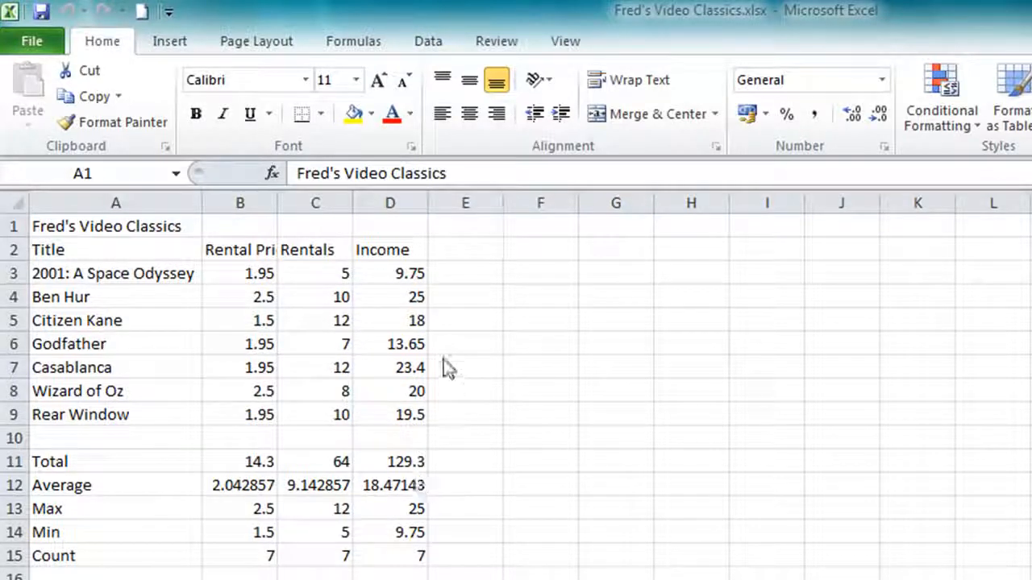
Examine the formulas behind the first Income value and the Income column's Total, Average and Max cells
click(404, 281)
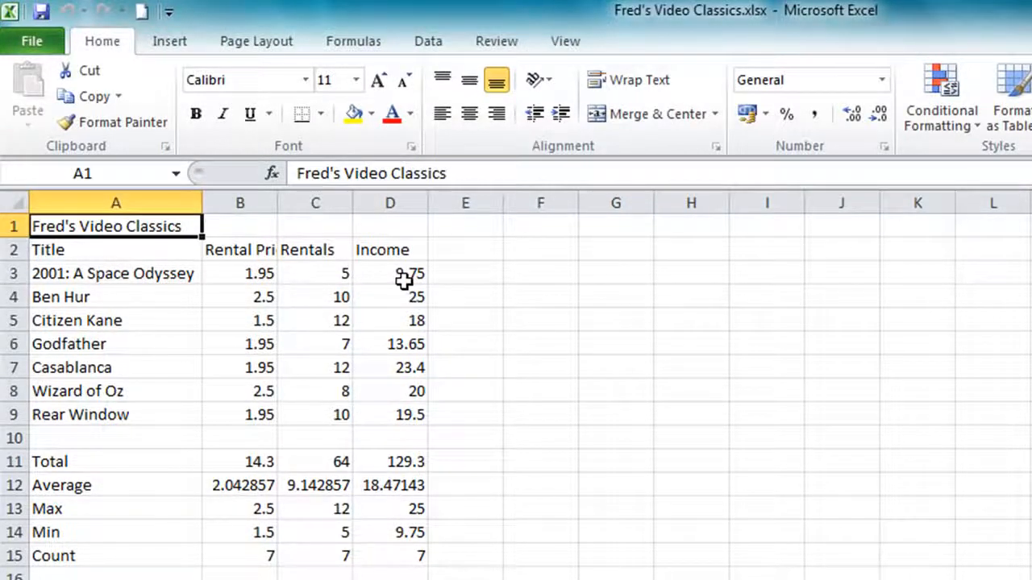
click(404, 280)
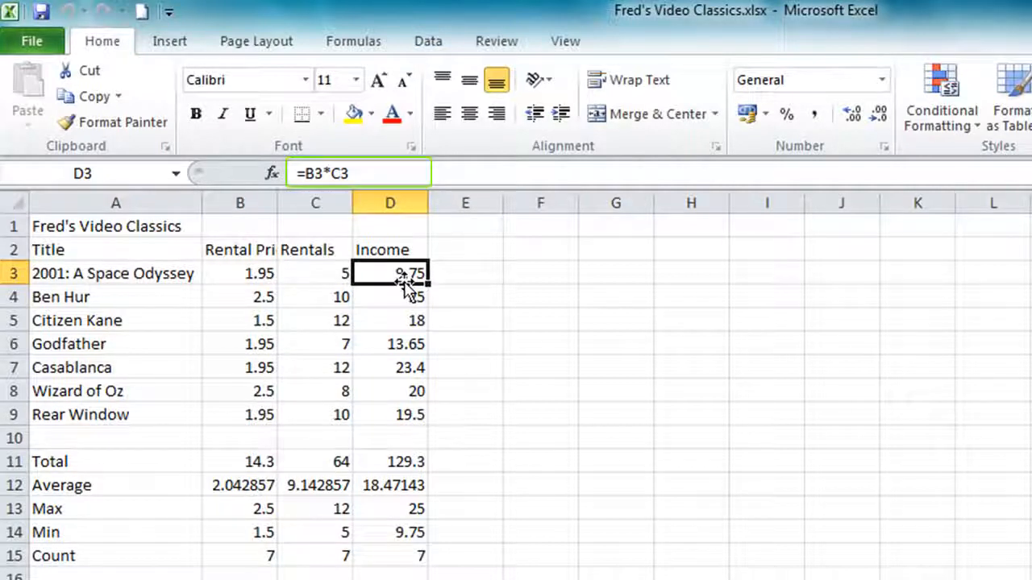
click(400, 461)
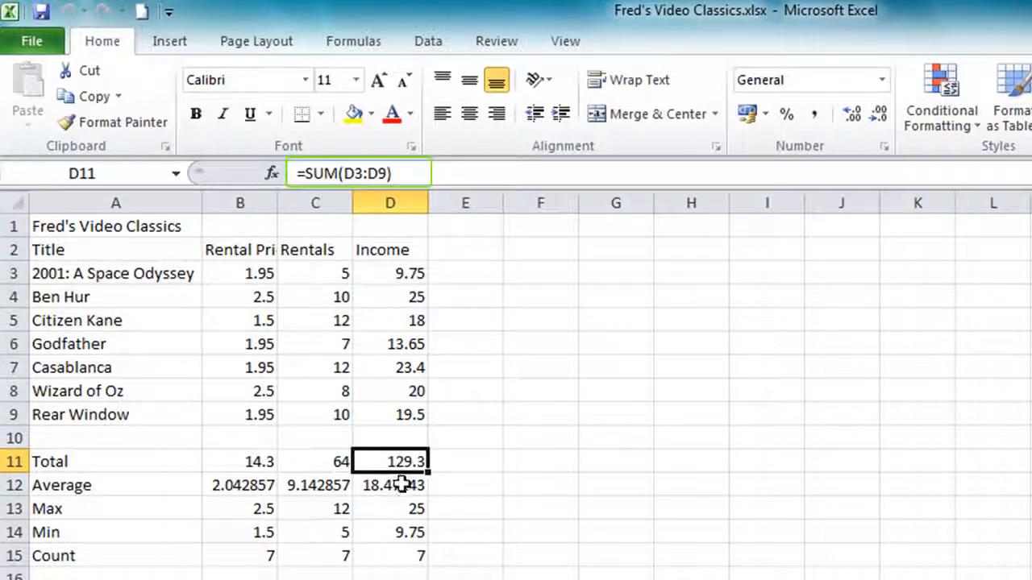
click(402, 485)
click(405, 509)
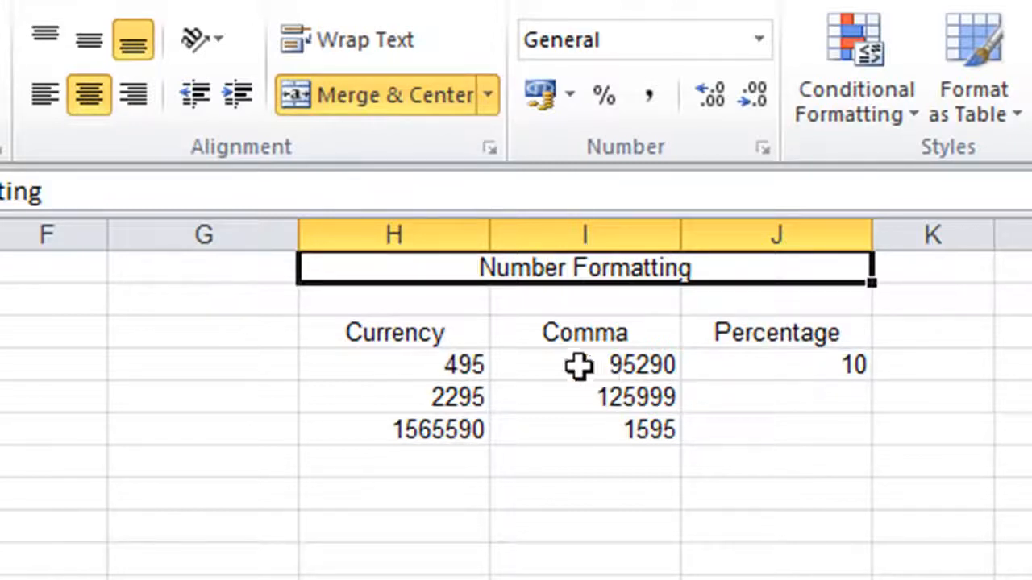
Apply the default Accounting number format to the first value in the Currency column, cell H4
click(433, 371)
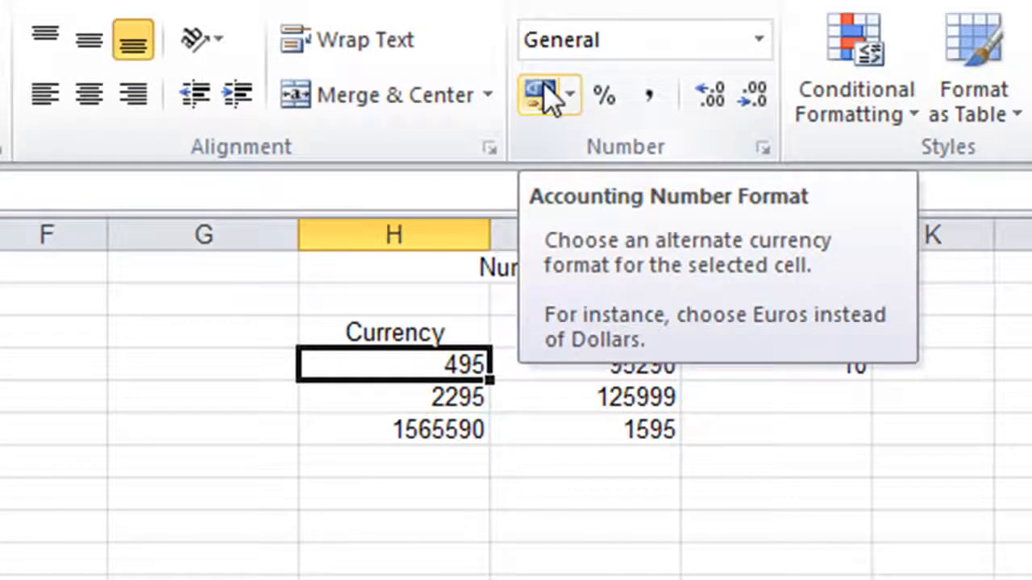
click(544, 85)
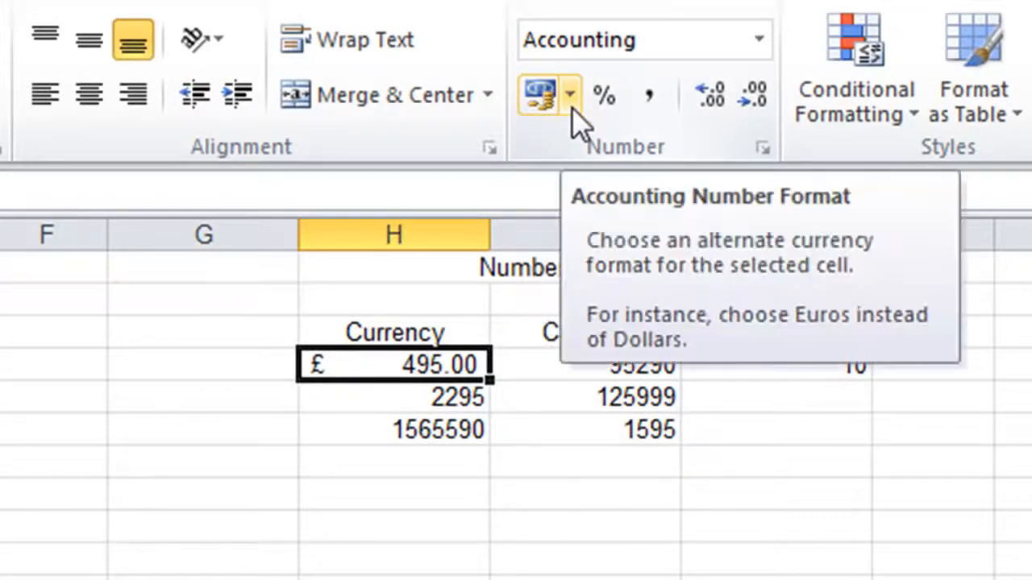
Examine the additional currency symbols offered for cell H4's Accounting format, and cancel without applying any of them
click(570, 96)
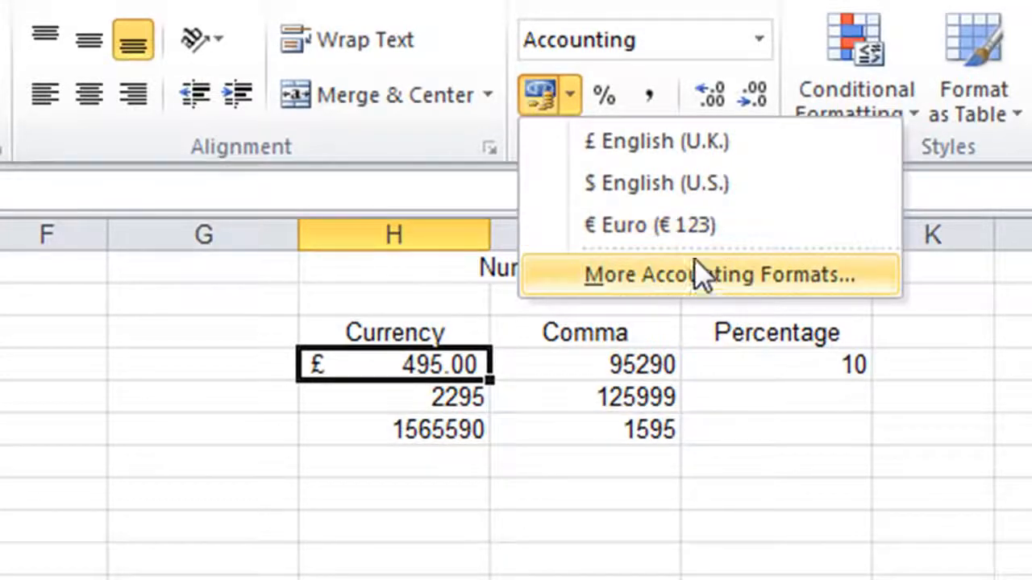
click(862, 277)
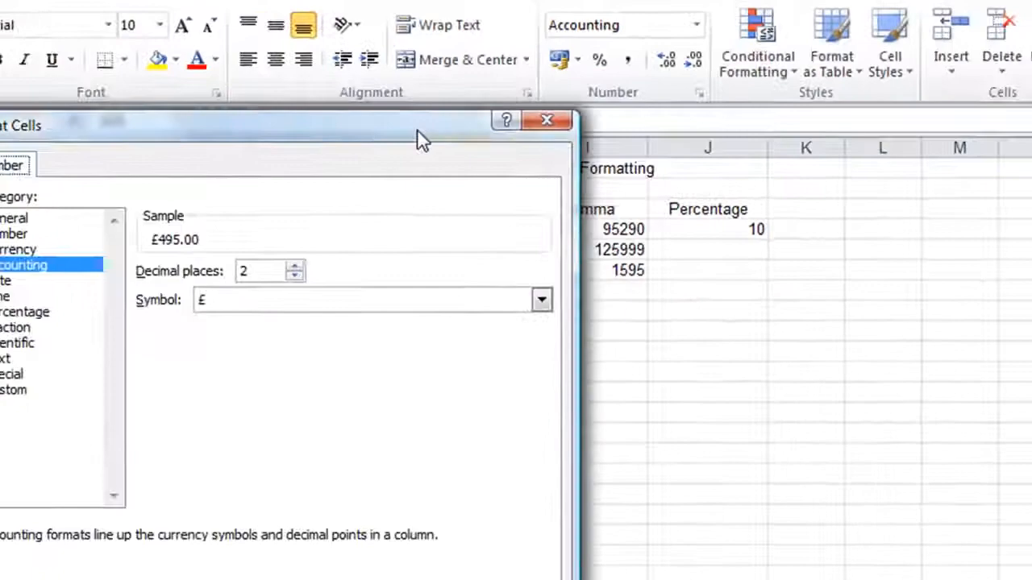
drag(418, 131, 745, 121)
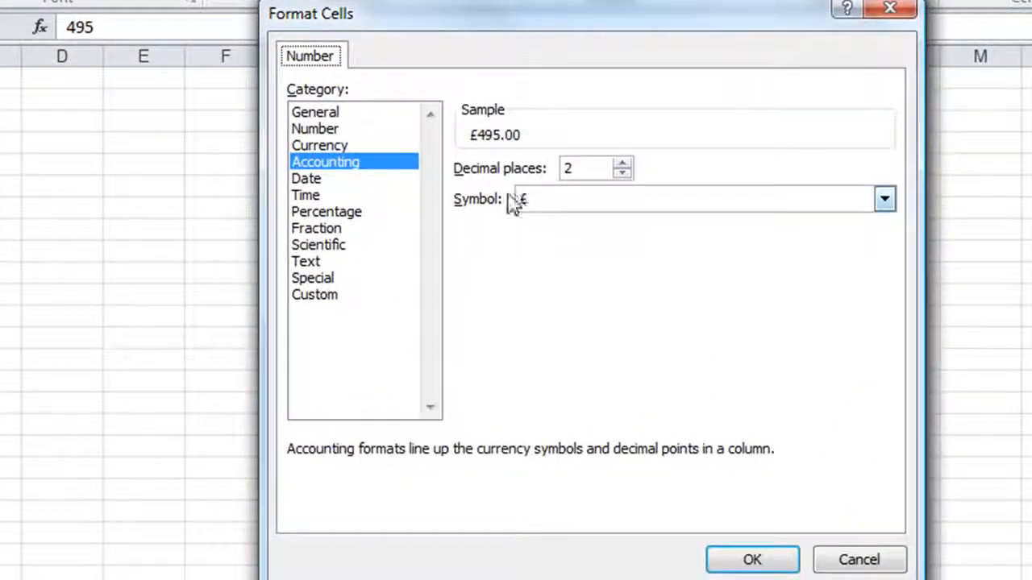
click(893, 203)
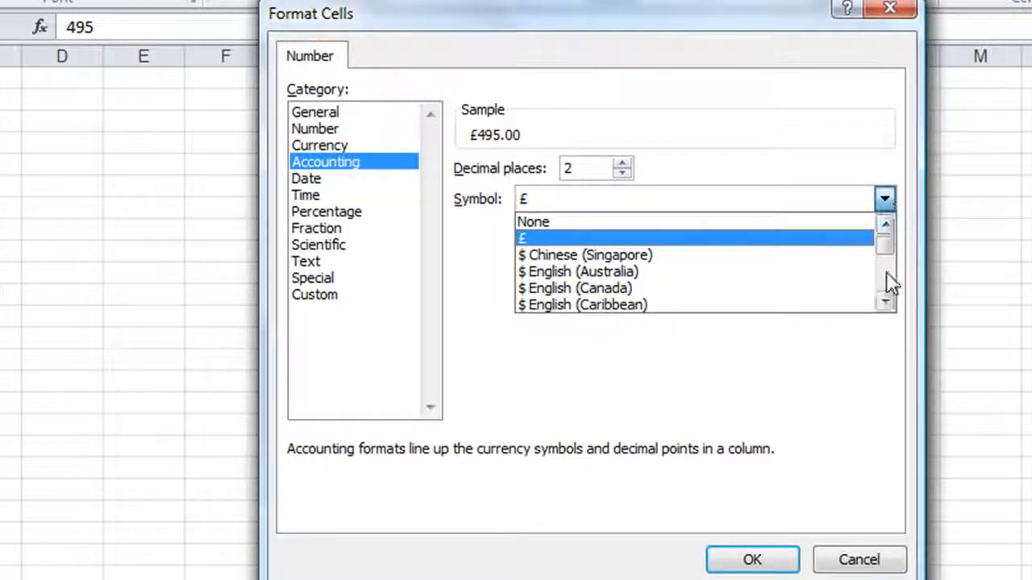
click(885, 300)
click(885, 301)
click(885, 301)
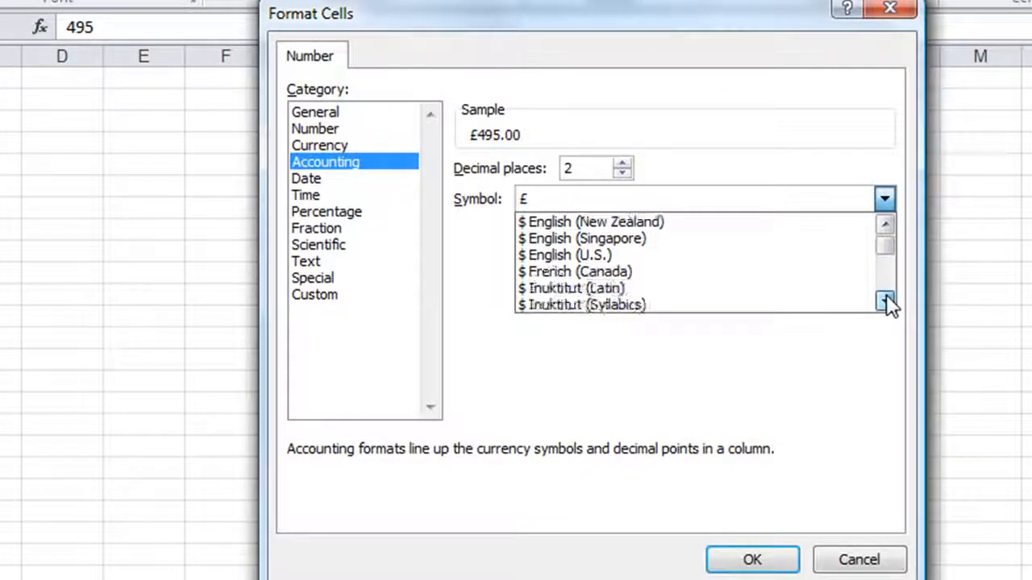
click(885, 300)
click(885, 301)
click(885, 301)
click(885, 300)
click(885, 301)
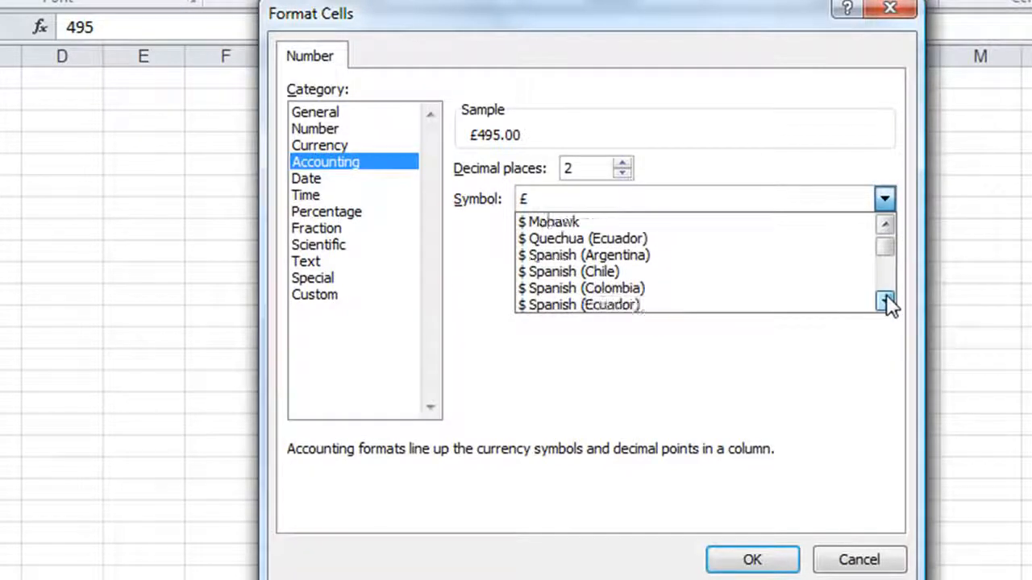
click(885, 301)
click(885, 301)
click(885, 301)
click(885, 300)
click(885, 300)
click(885, 301)
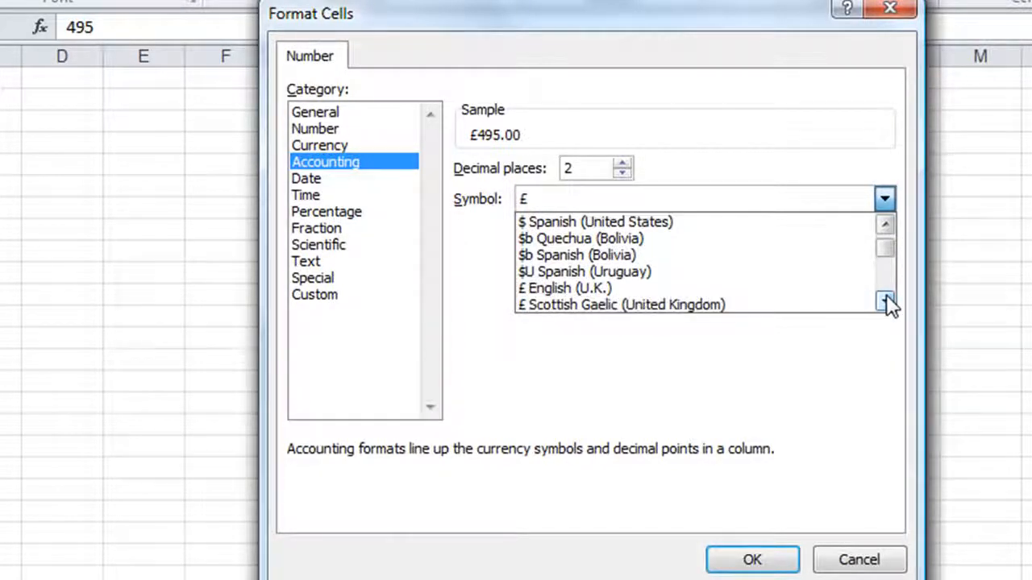
click(854, 561)
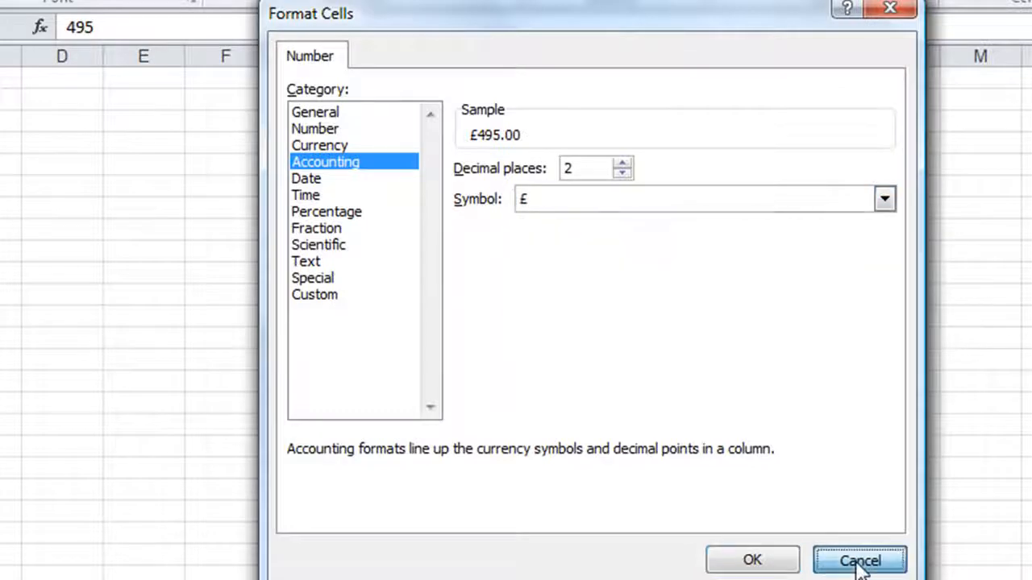
click(856, 559)
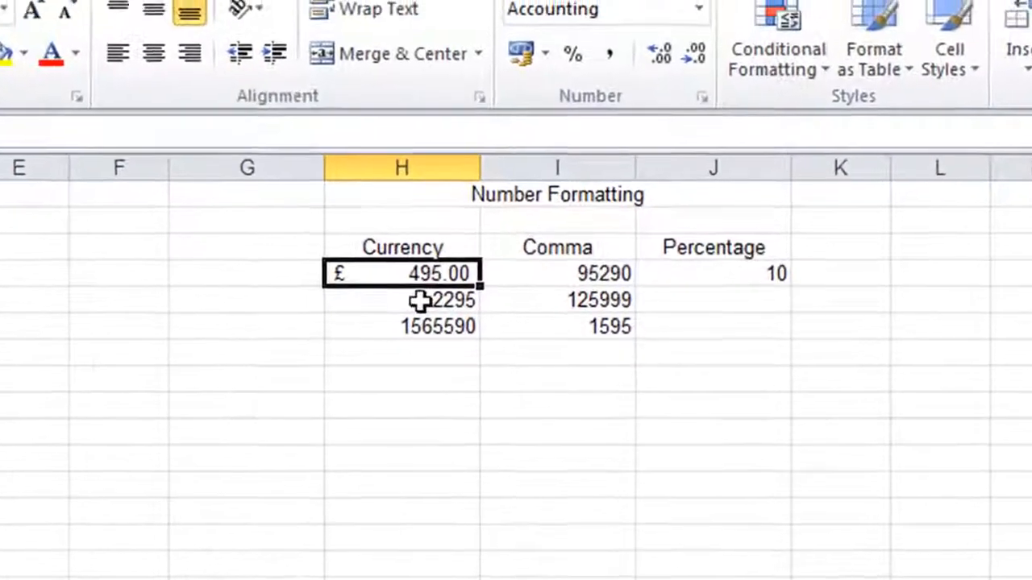
Format the second value in the Currency column, cell H5, with the Currency number format
click(470, 170)
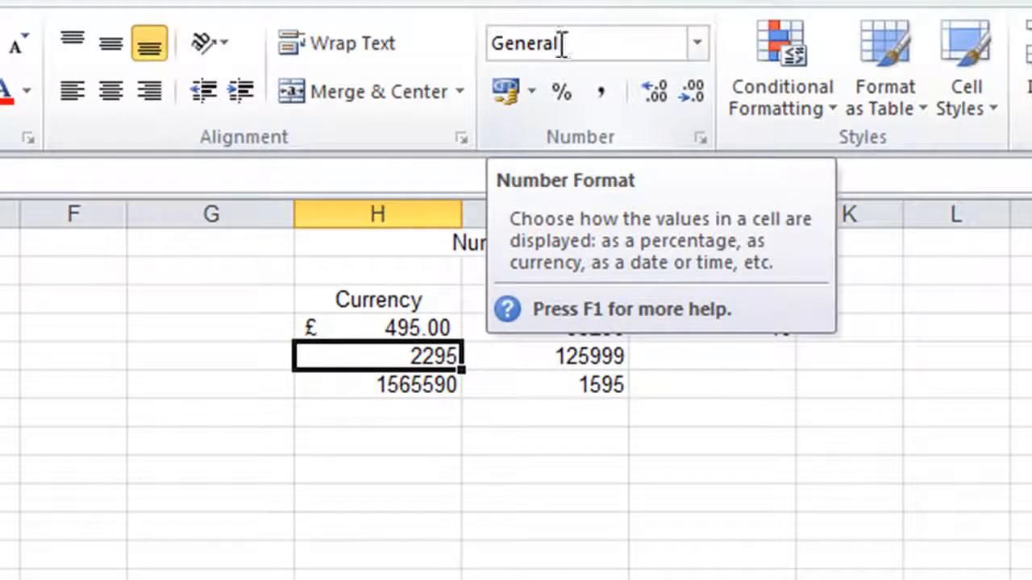
click(697, 45)
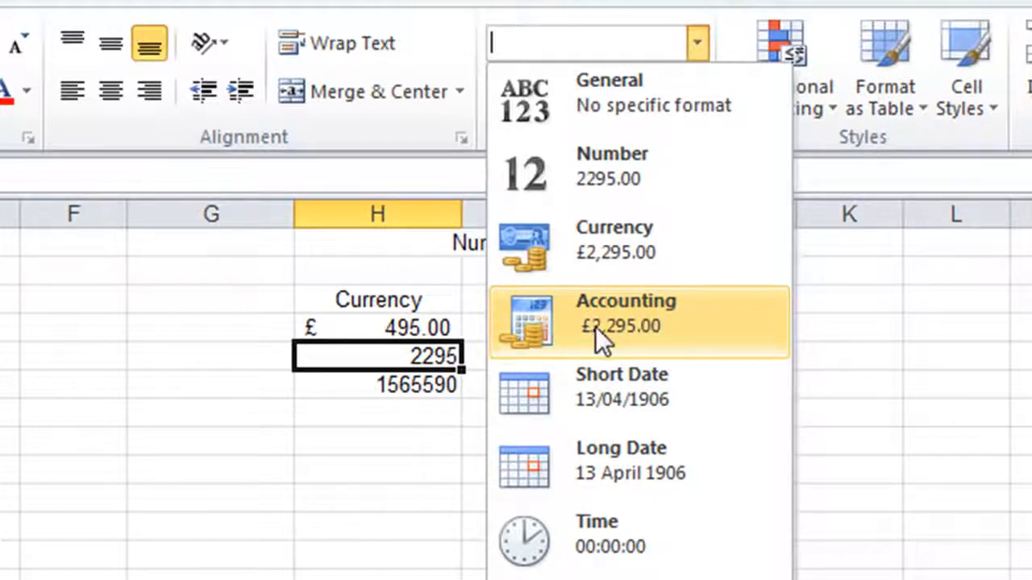
click(625, 246)
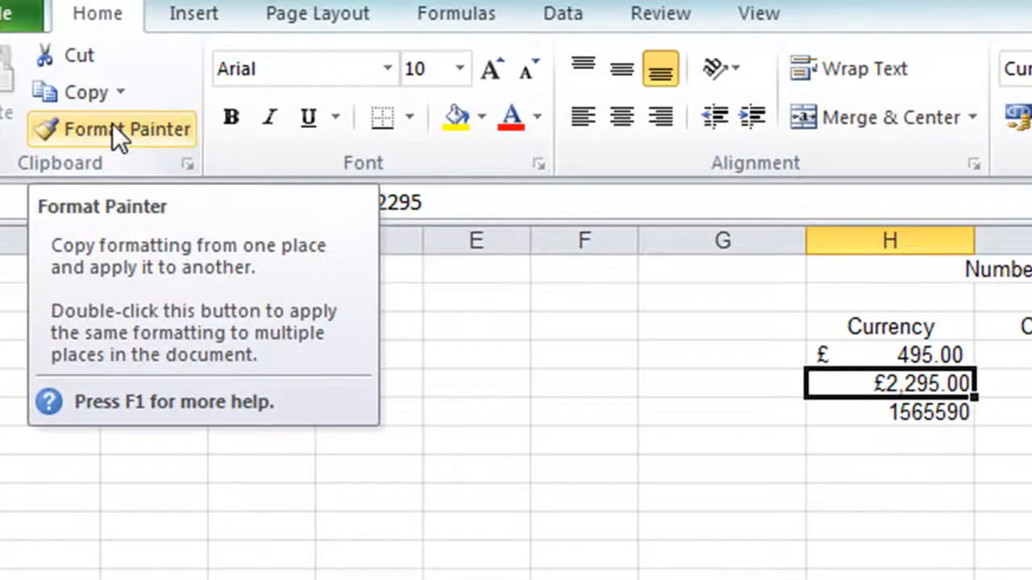
Copy the formatting of H5 onto H6 with Format Painter and reduce H6 to zero decimal places
click(112, 123)
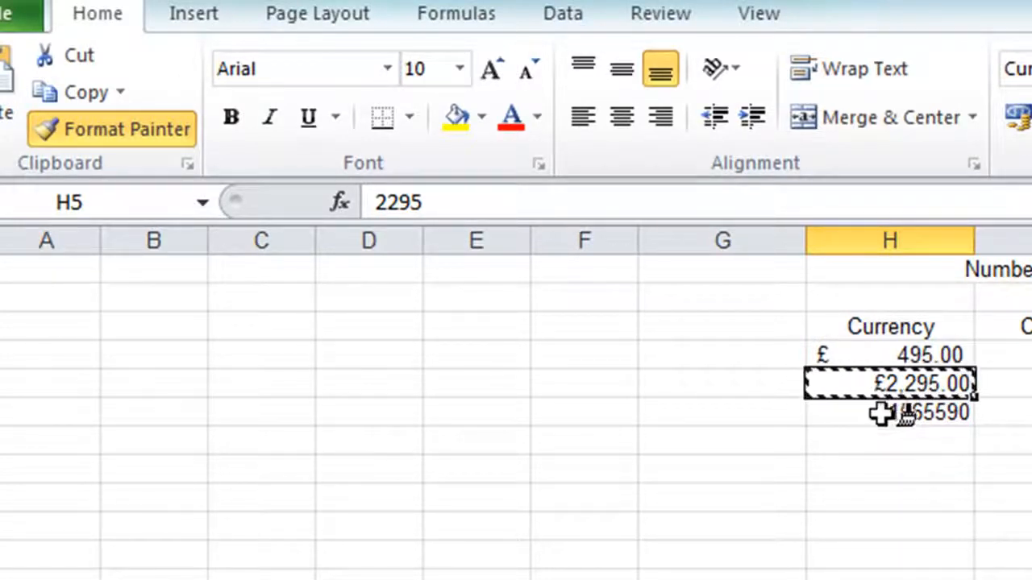
click(880, 412)
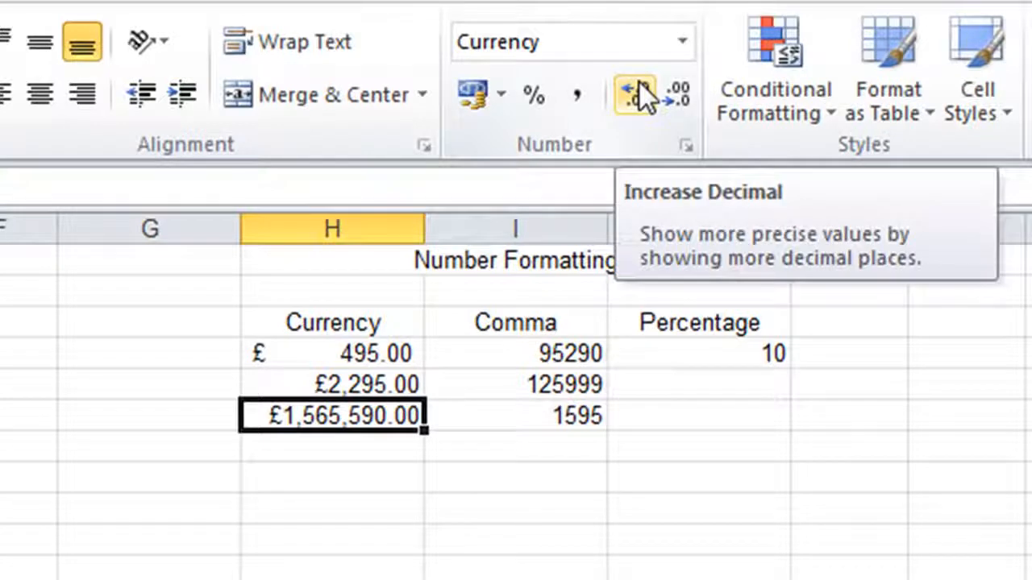
click(681, 95)
click(681, 94)
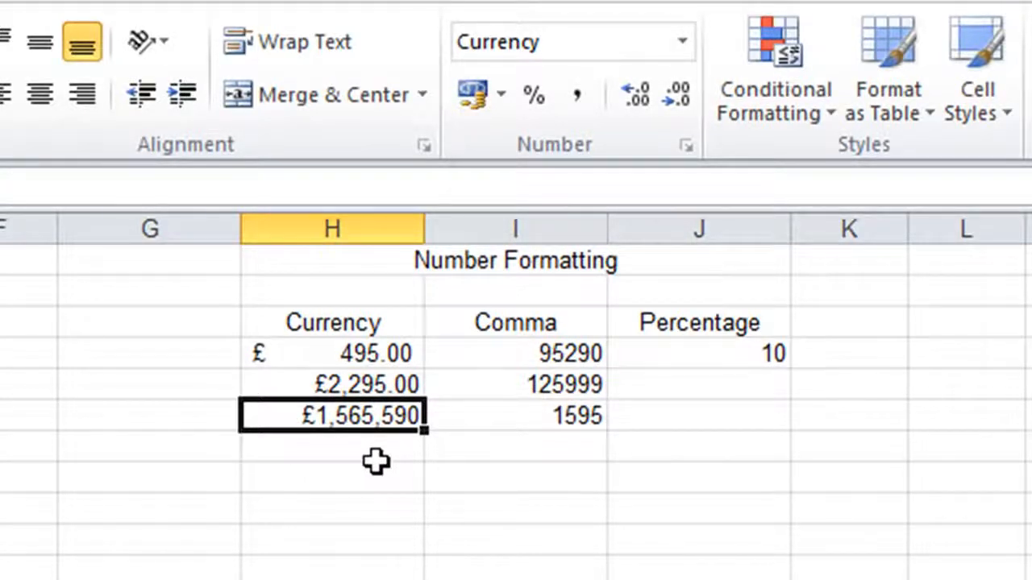
Apply Comma Style to the first value in the Comma column, cell I4
click(514, 353)
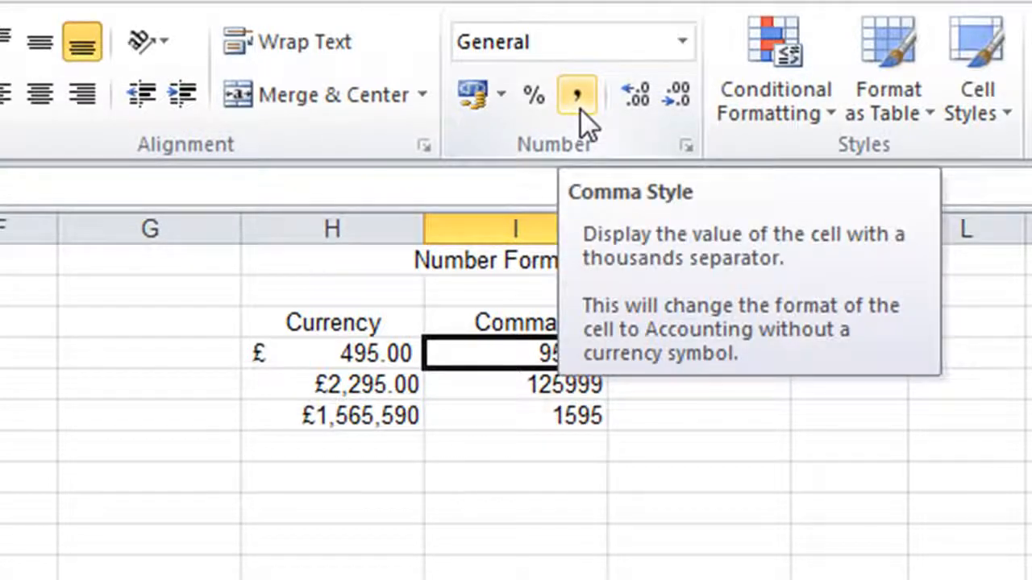
click(582, 111)
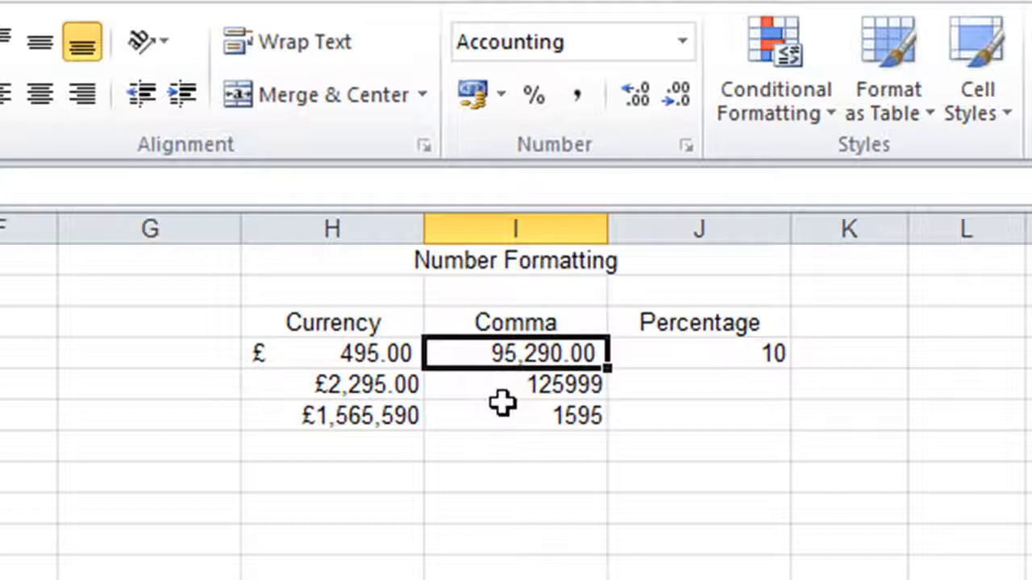
Format I5 as Number with the 1000 separator and 0 decimal places, and copy that formatting onto I6
click(548, 387)
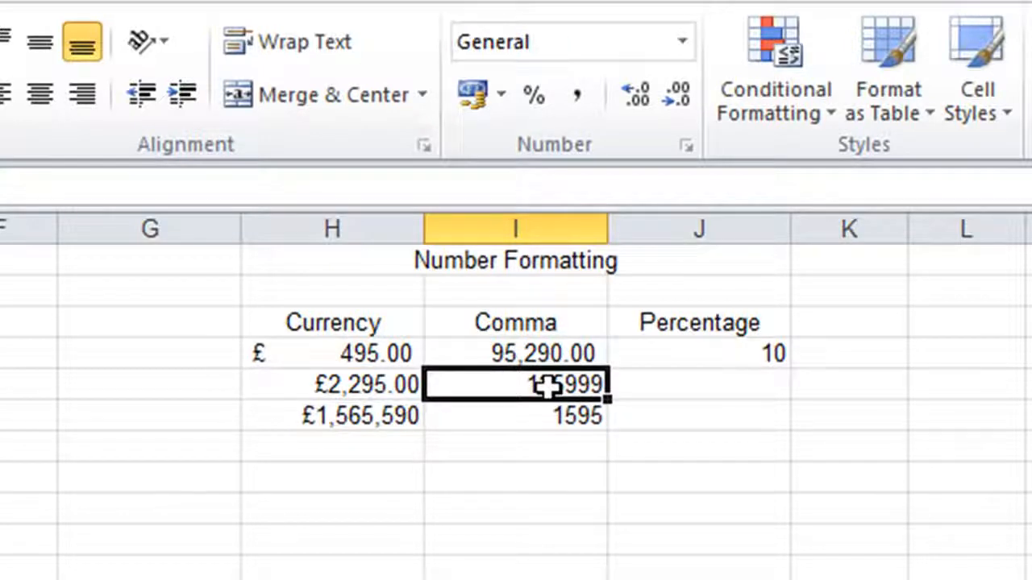
click(682, 43)
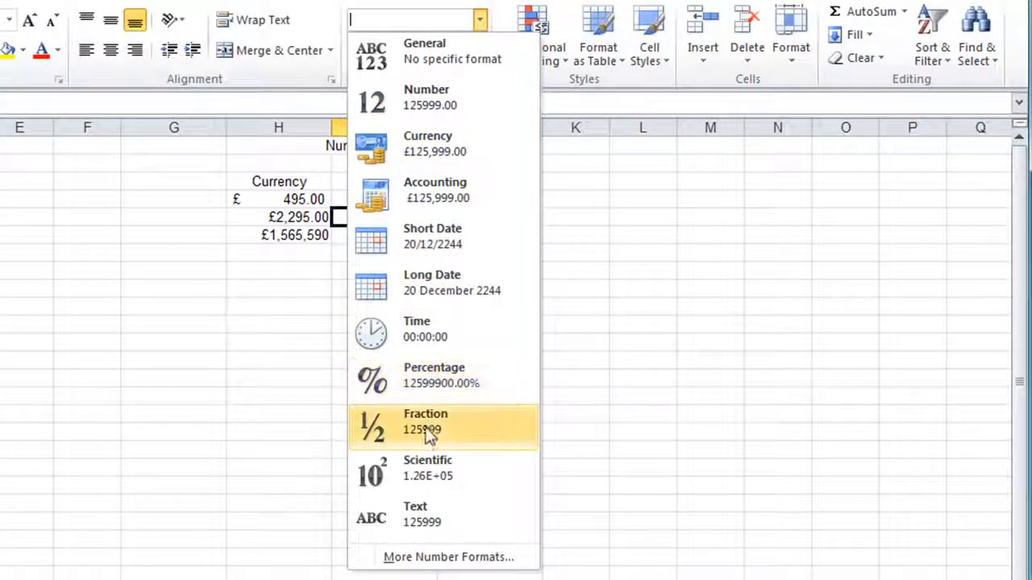
click(438, 563)
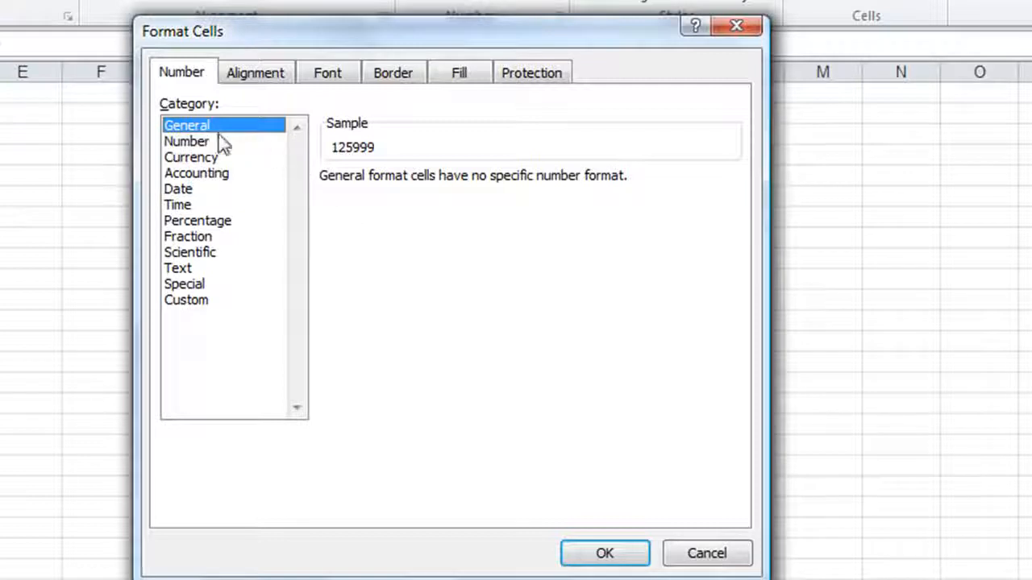
click(190, 142)
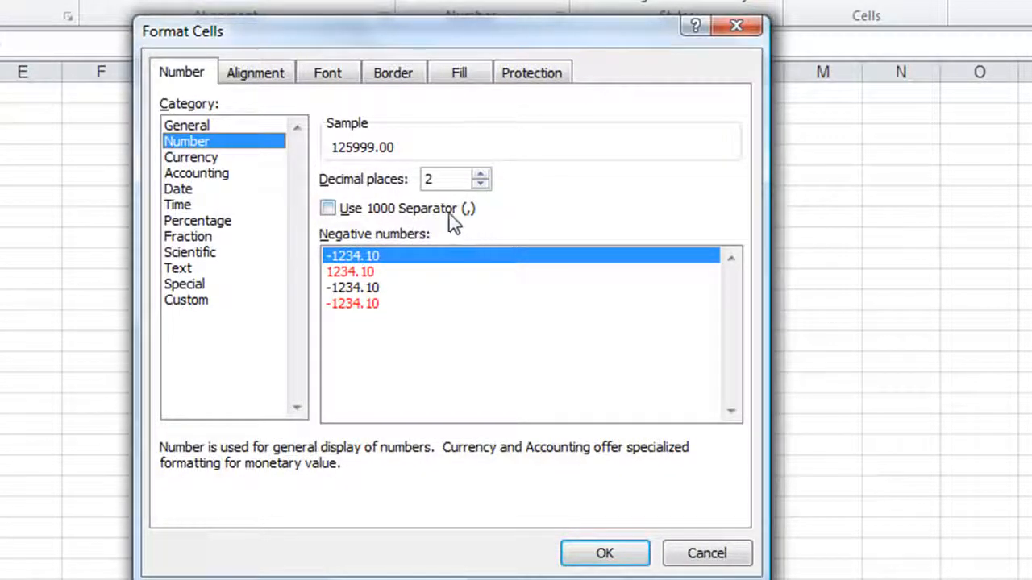
click(329, 212)
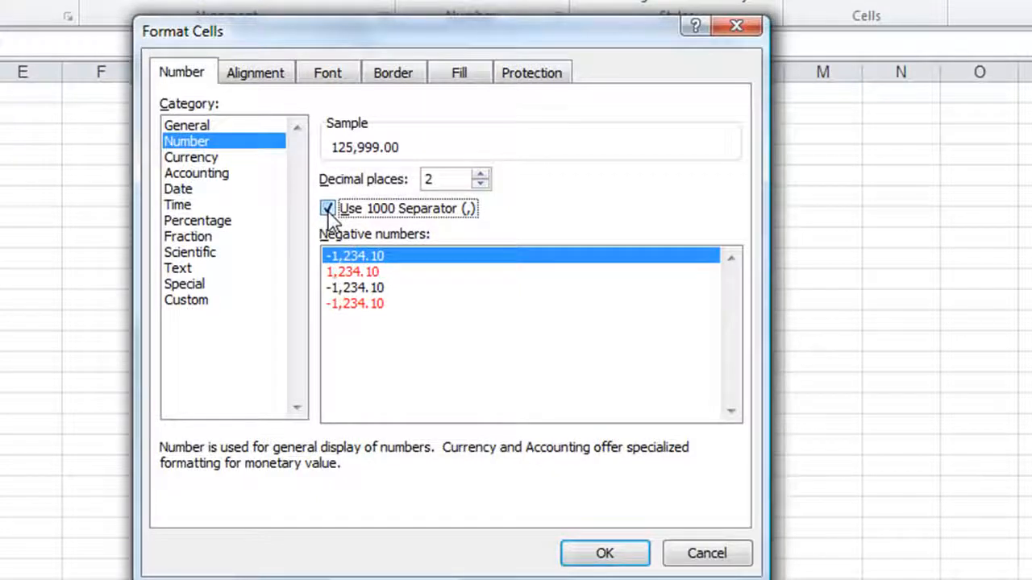
click(480, 184)
click(479, 183)
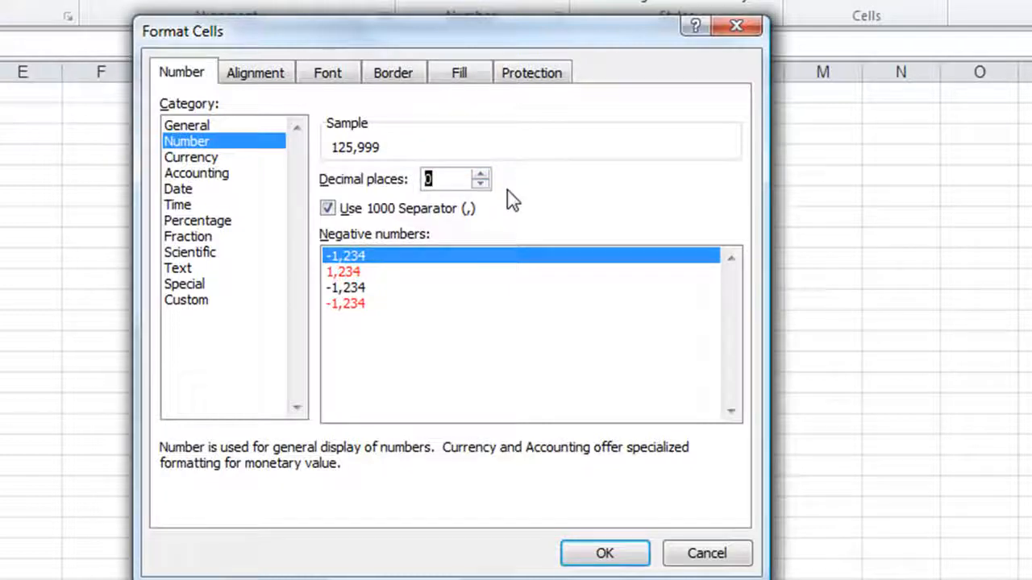
click(606, 553)
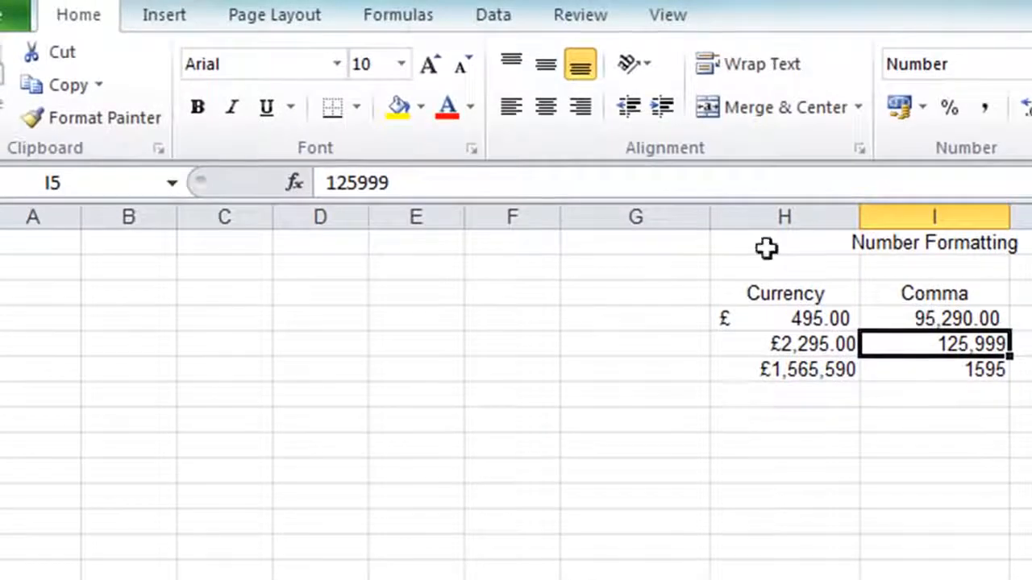
click(124, 117)
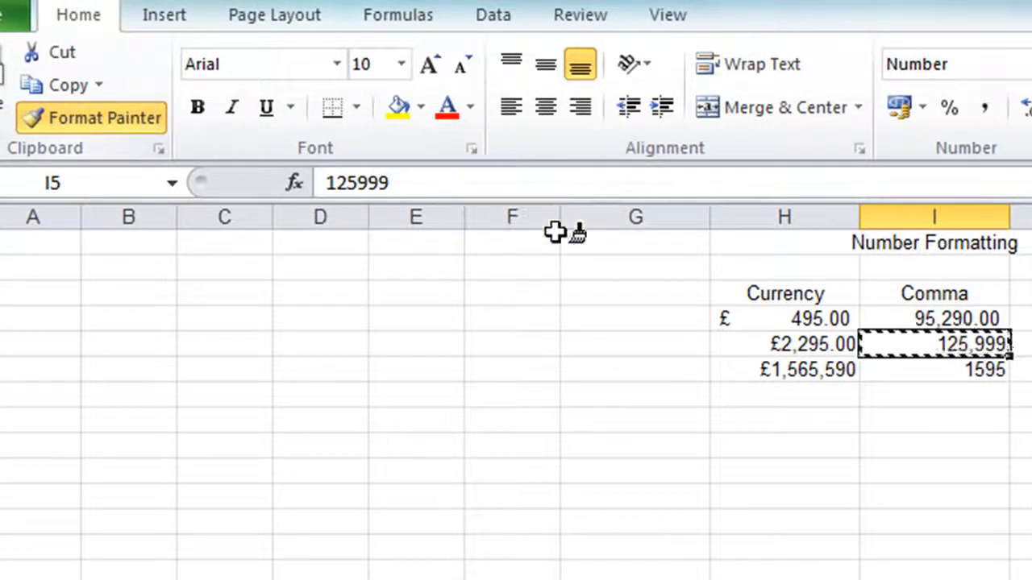
click(980, 369)
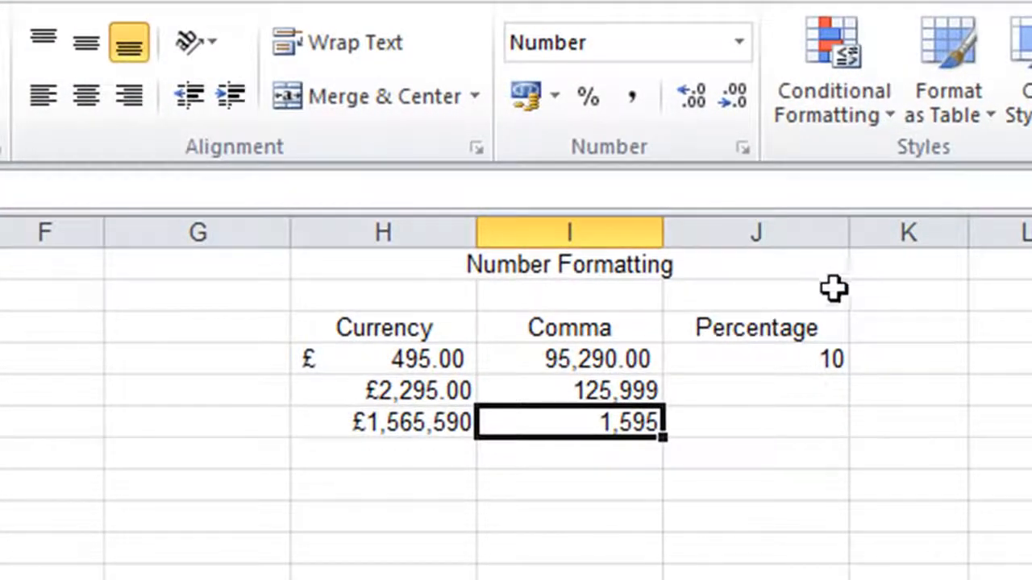
Apply Percent Style to the value 10 in the Percentage column and select the empty cell below it, J5
click(760, 363)
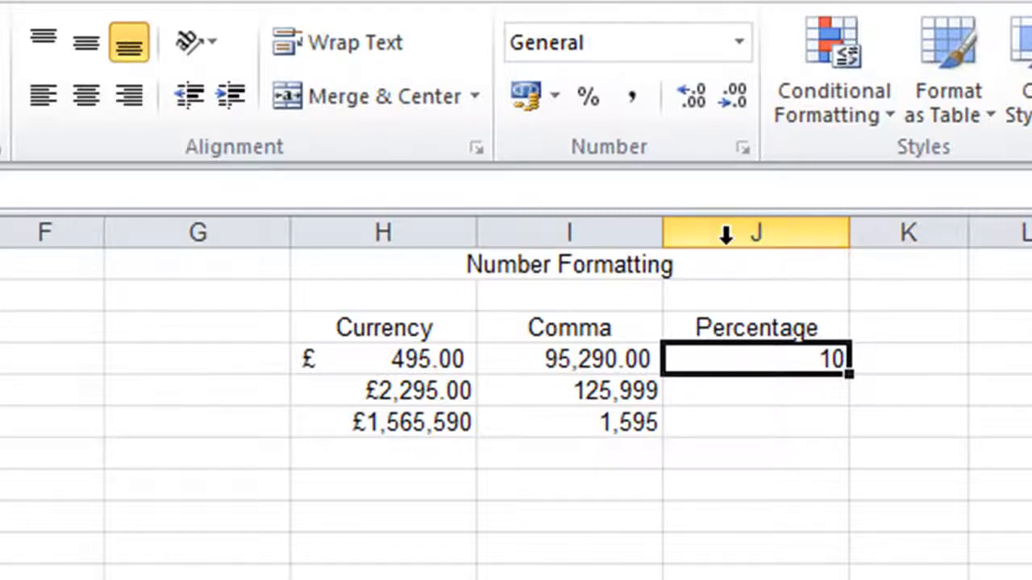
click(582, 104)
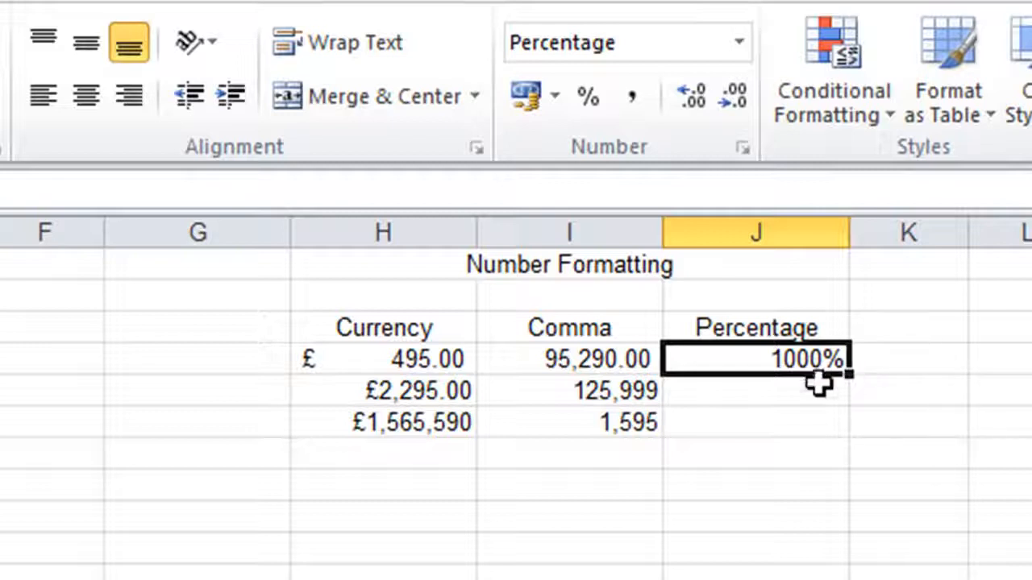
click(772, 398)
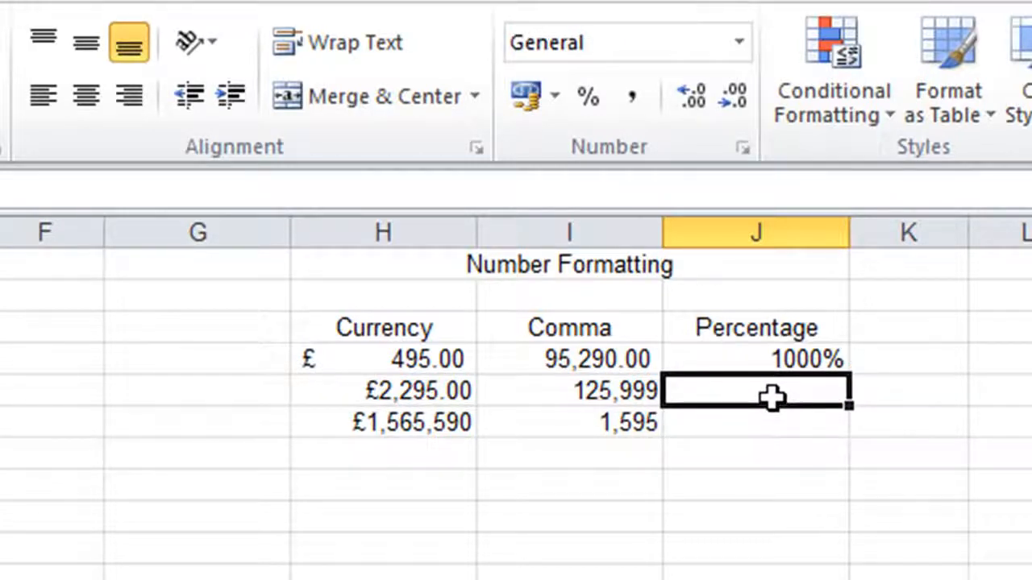
Enter 1 in the second Percentage cell, J5, and apply Percent Style to it
text(1)
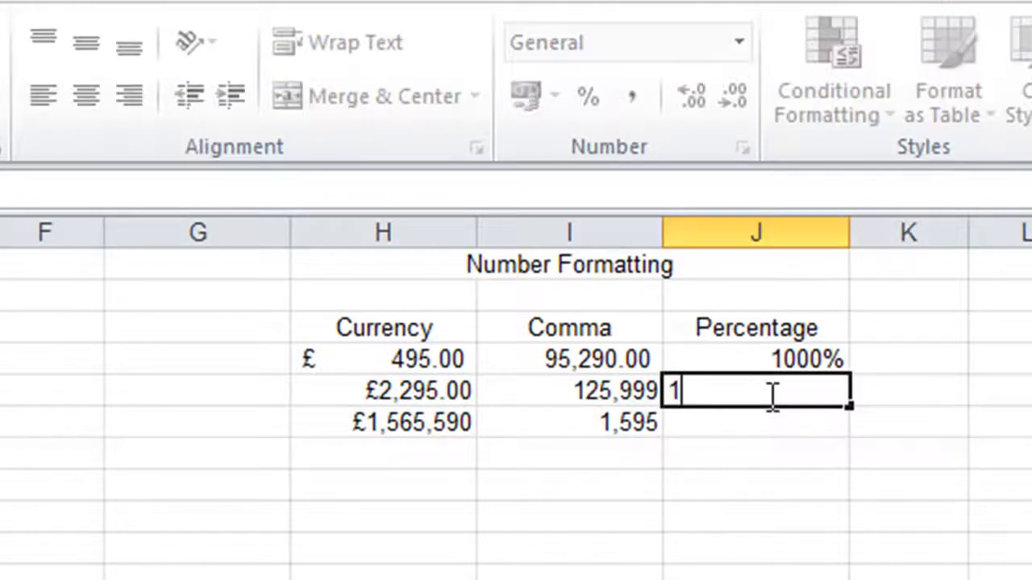
key(Return)
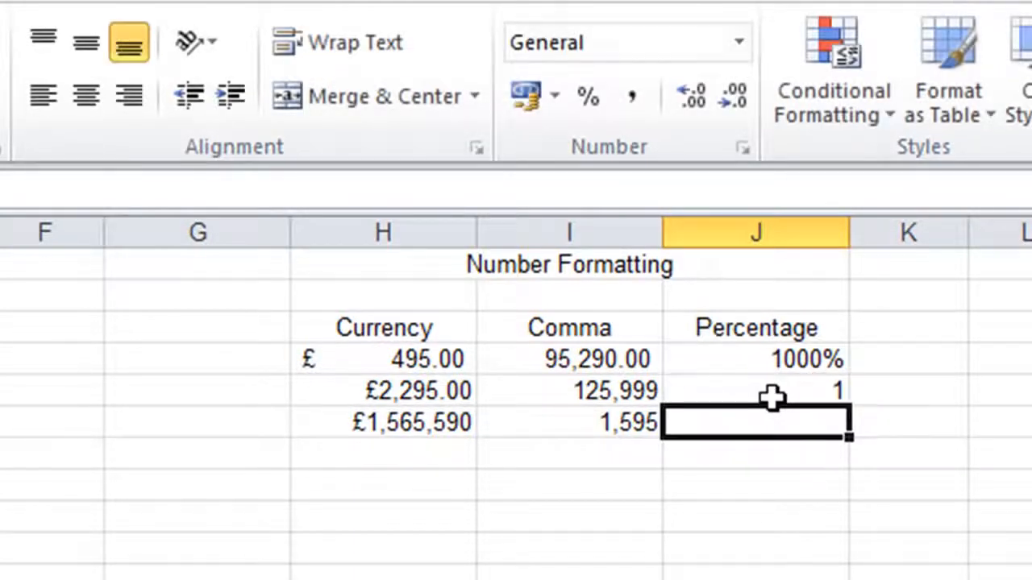
click(772, 397)
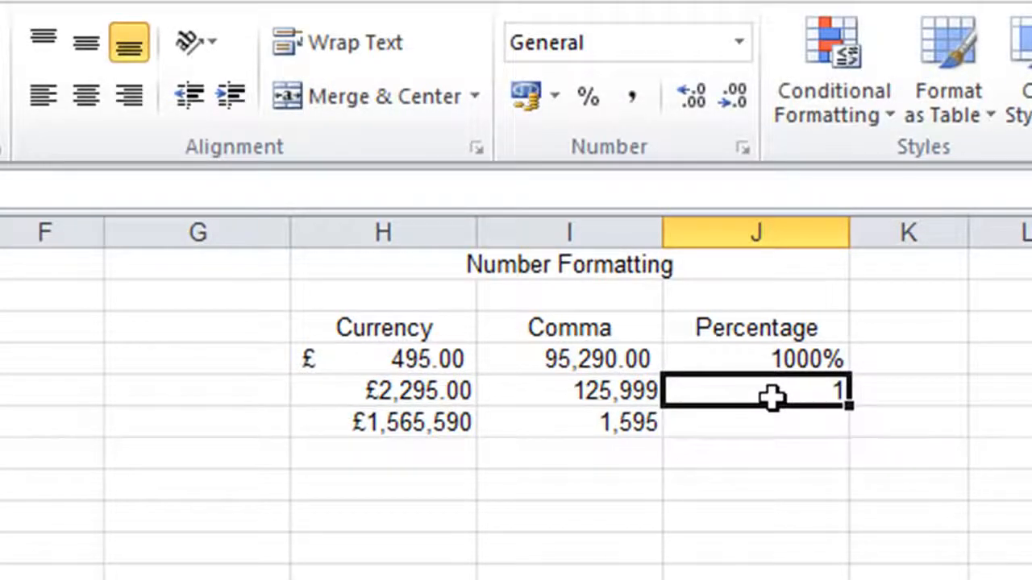
click(584, 105)
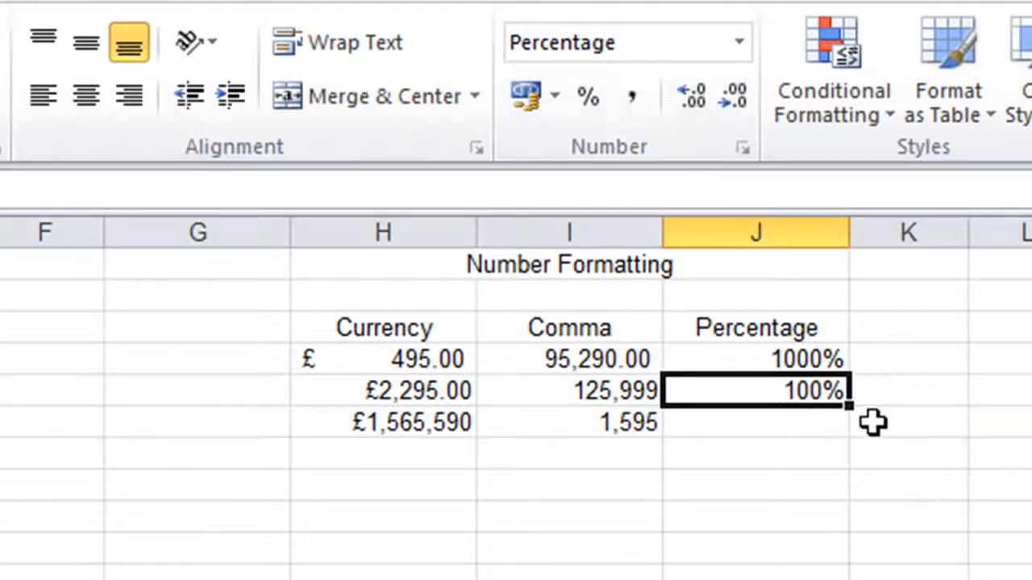
Enter .1 in the third Percentage cell, J6, and apply Percent Style to it
click(798, 432)
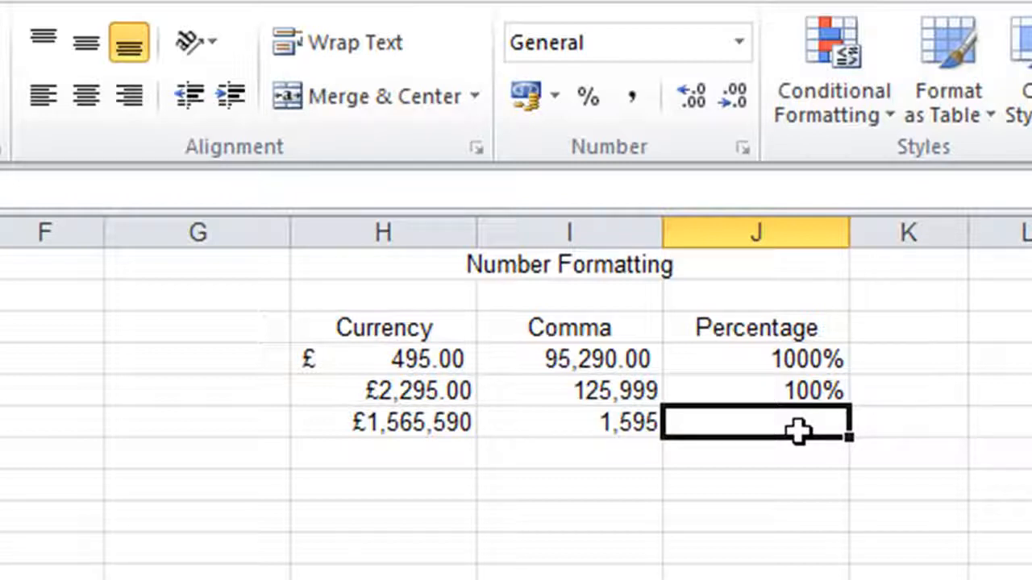
text(.)
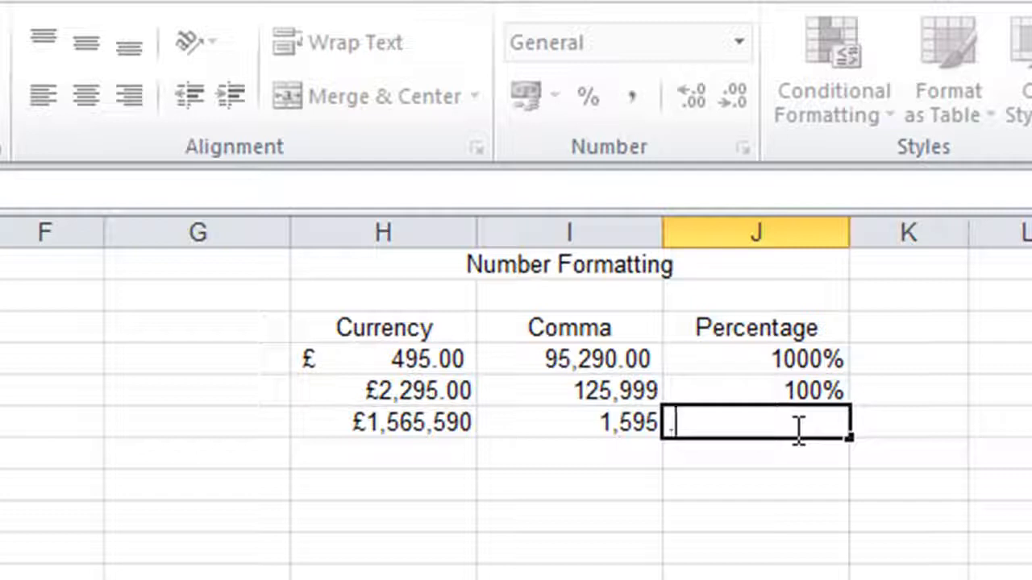
text(1)
key(ctrl+Return)
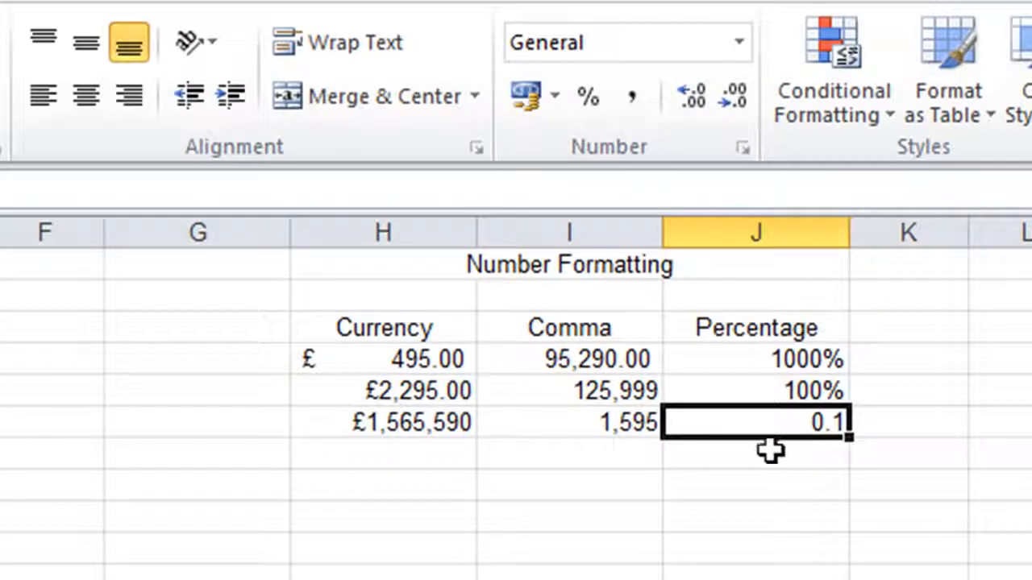
click(588, 98)
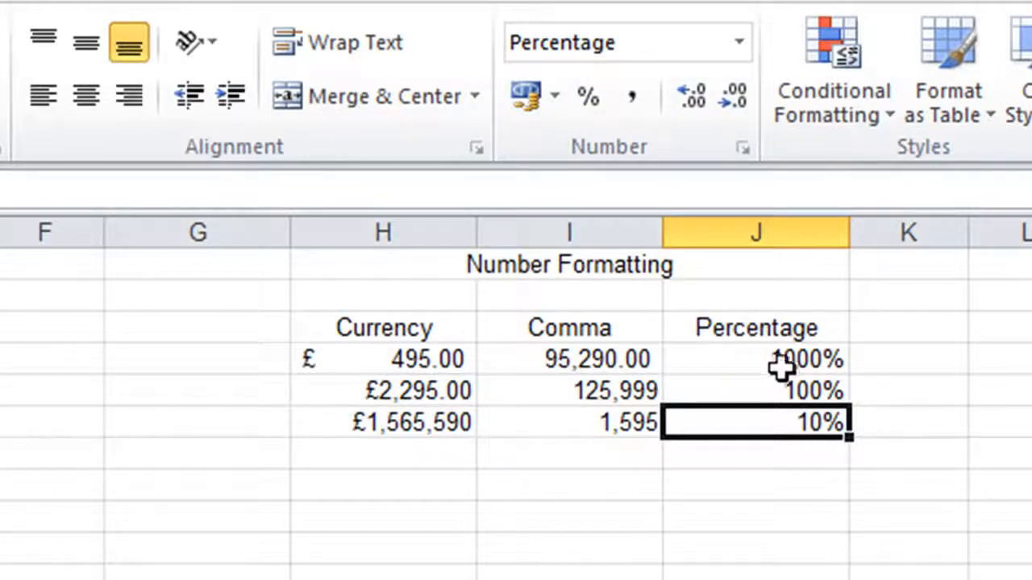
Replace the first Percentage value, in J4, with 10%
click(758, 358)
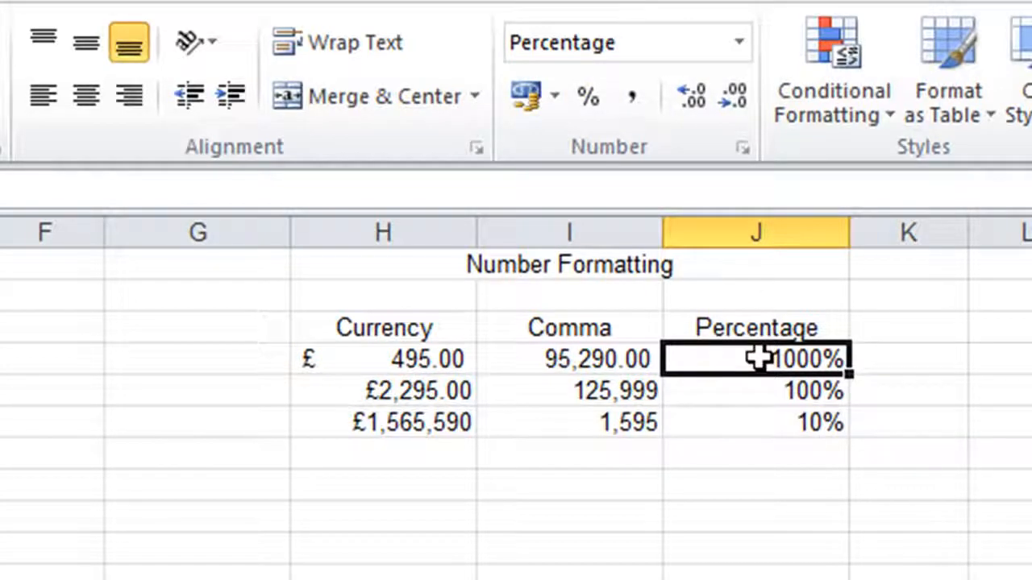
text(10)
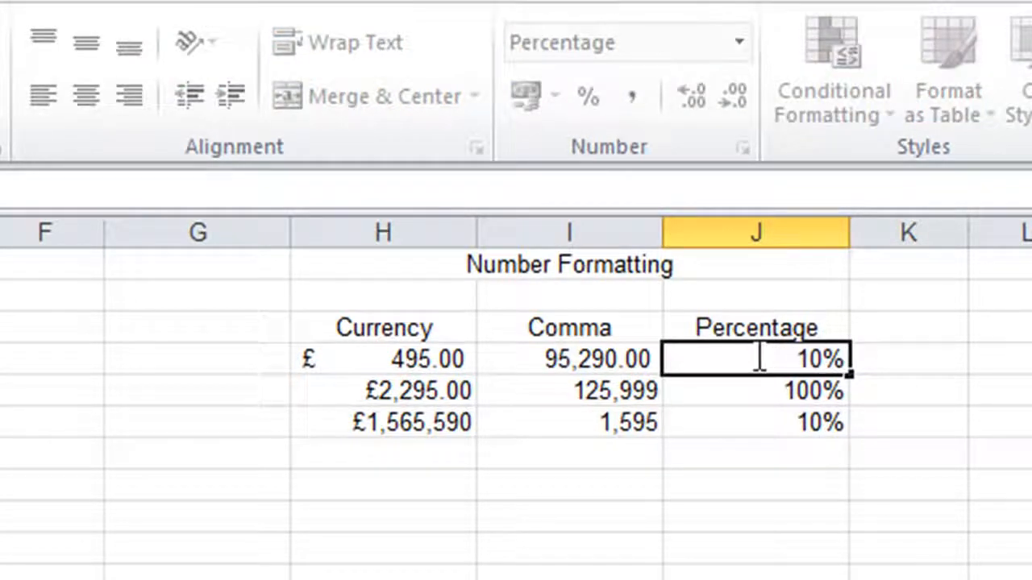
key(Return)
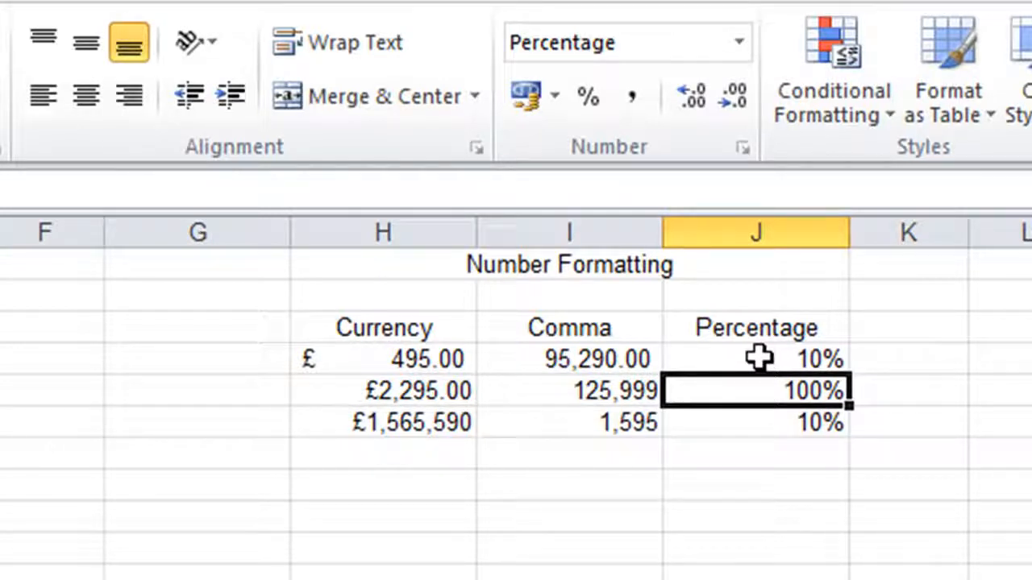
Enter .25 in the empty cell J7 at the end of the Percentage column and reselect that cell
click(829, 445)
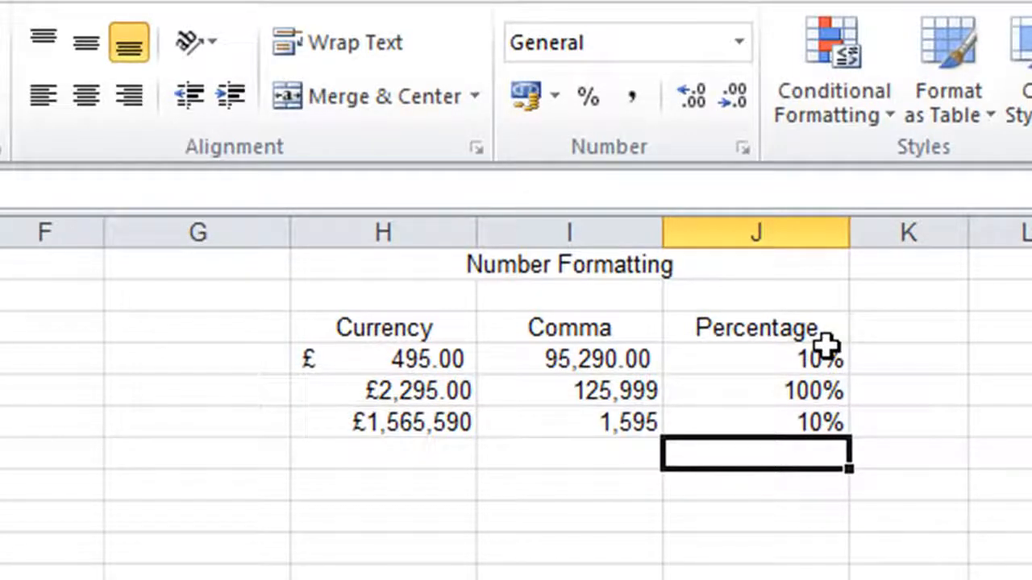
text(25)
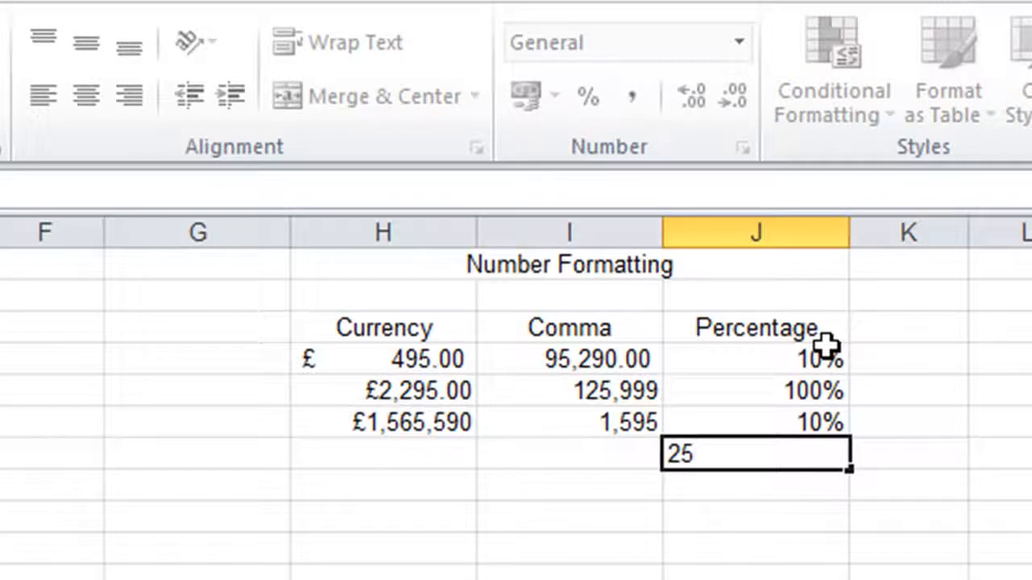
key(BackSpace)
key(BackSpace)
text(.25)
key(Return)
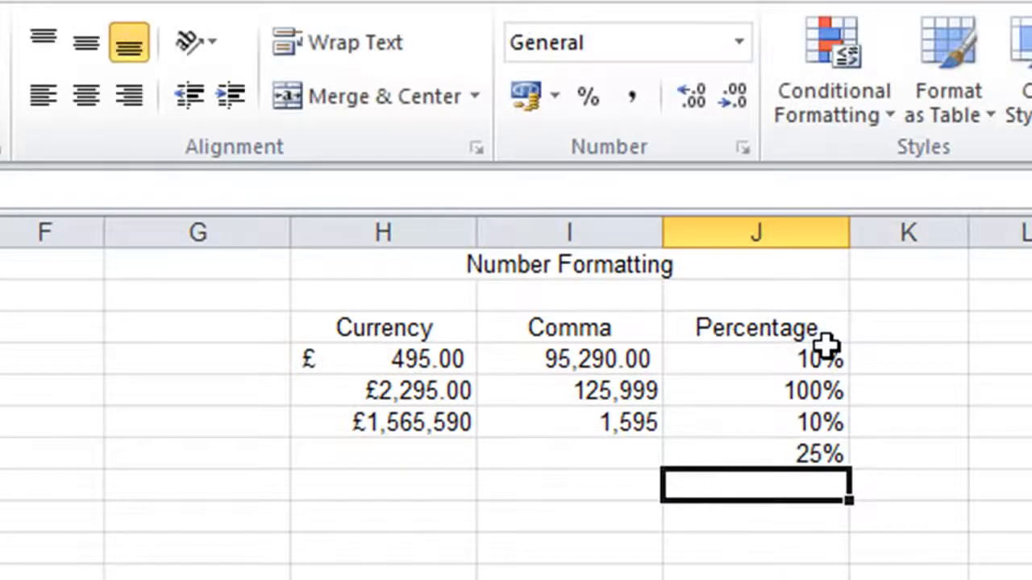
key(Up)
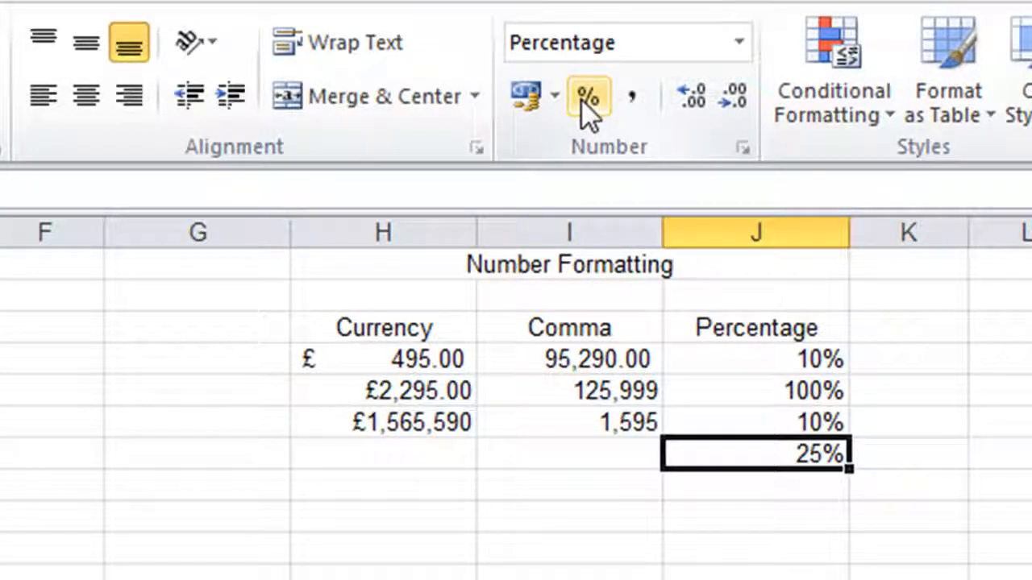
In the Fred's Video Classics workbook, apply the pound Accounting format to B3:B9 and copy it onto D3:D9 with Format Painter
click(553, 469)
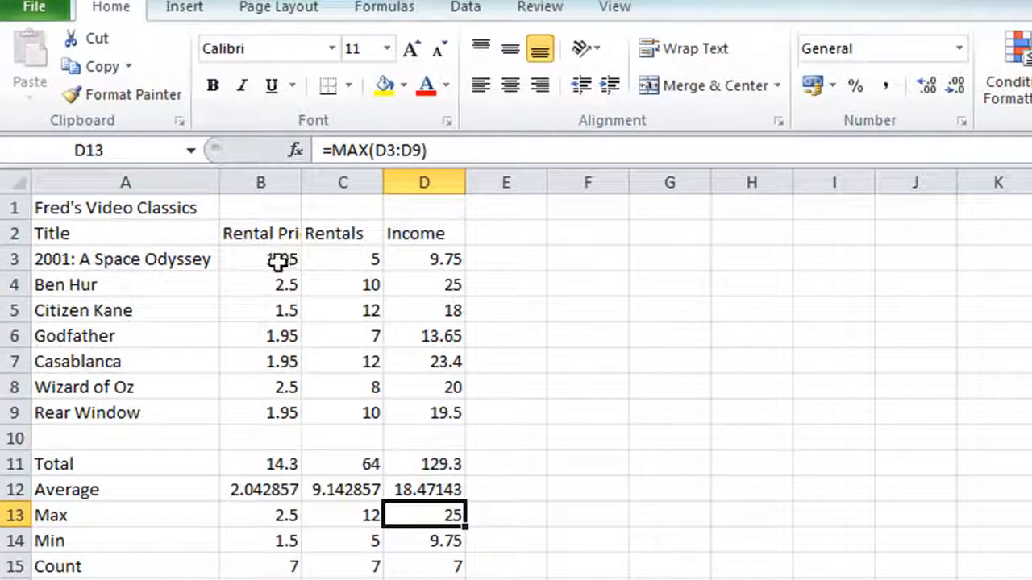
drag(268, 260, 274, 412)
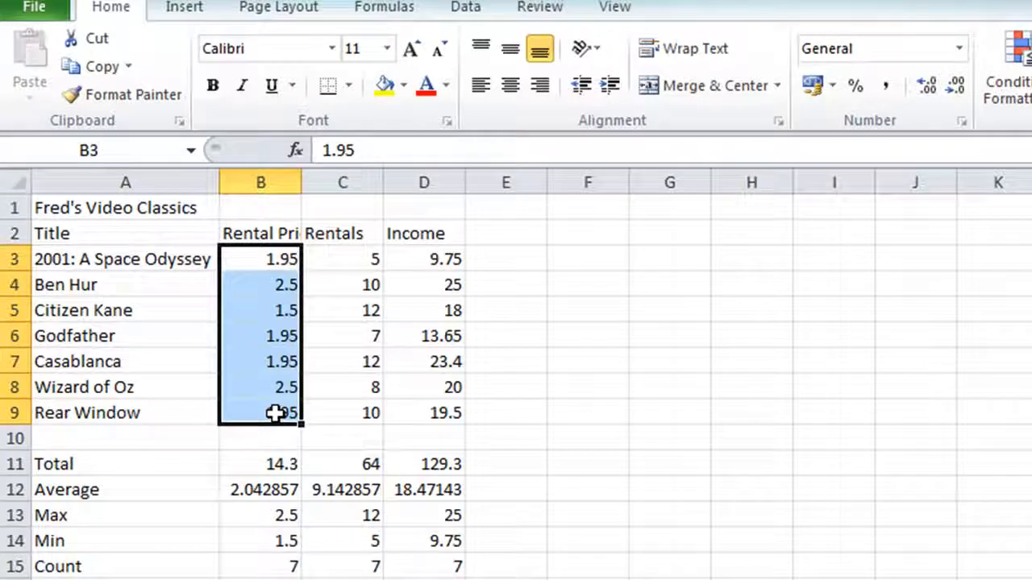
click(811, 85)
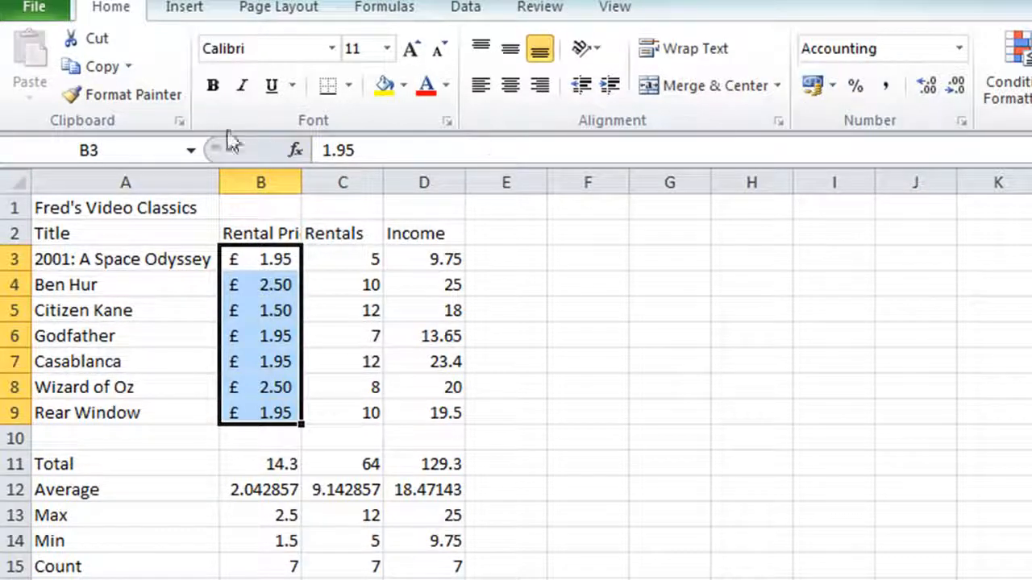
click(126, 98)
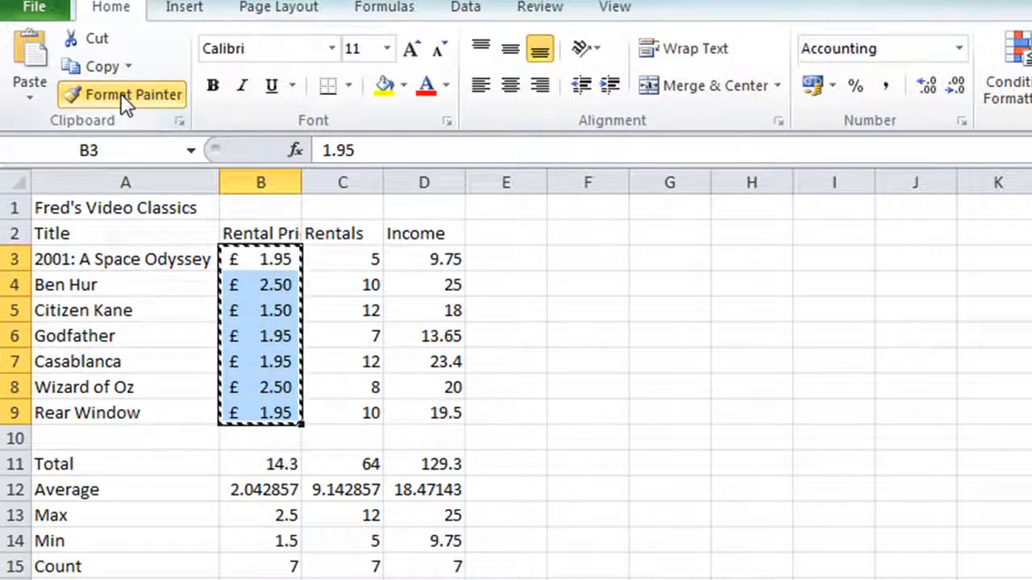
click(421, 258)
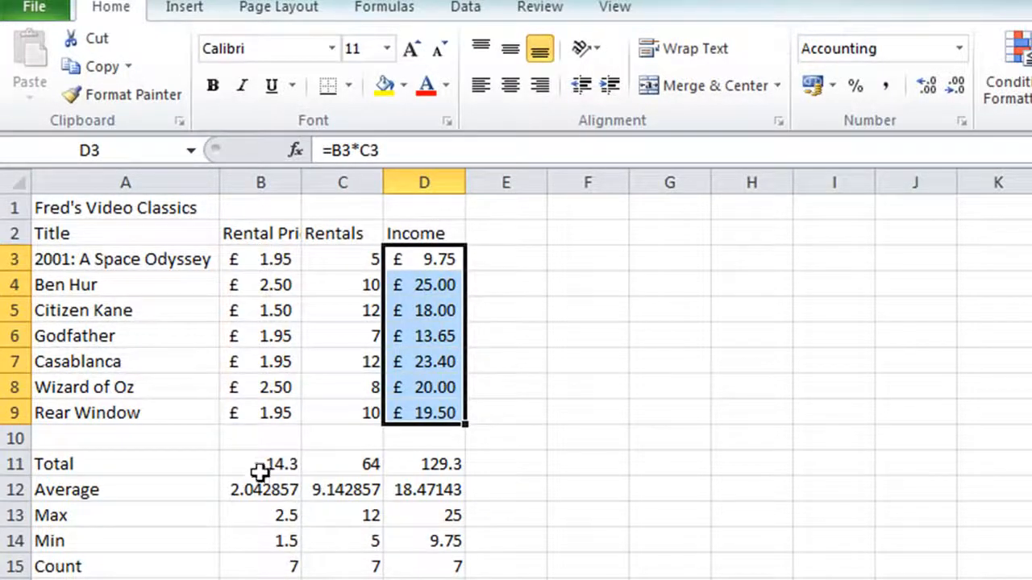
Apply the pound Accounting format to the Total, Average, Max and Min cells in B11:B14 and D11:D14
drag(261, 466, 266, 534)
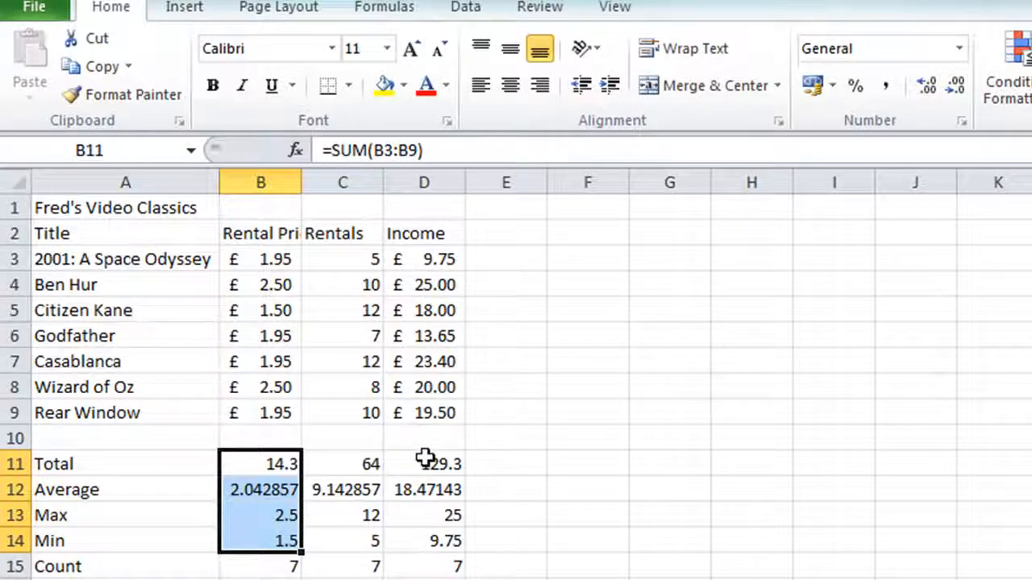
drag(425, 460, 430, 538)
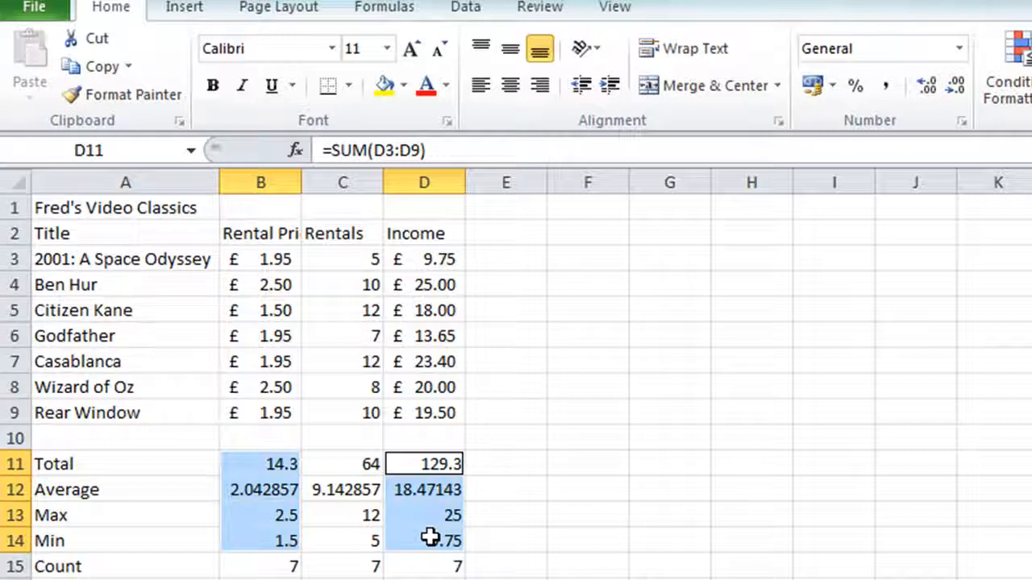
click(813, 85)
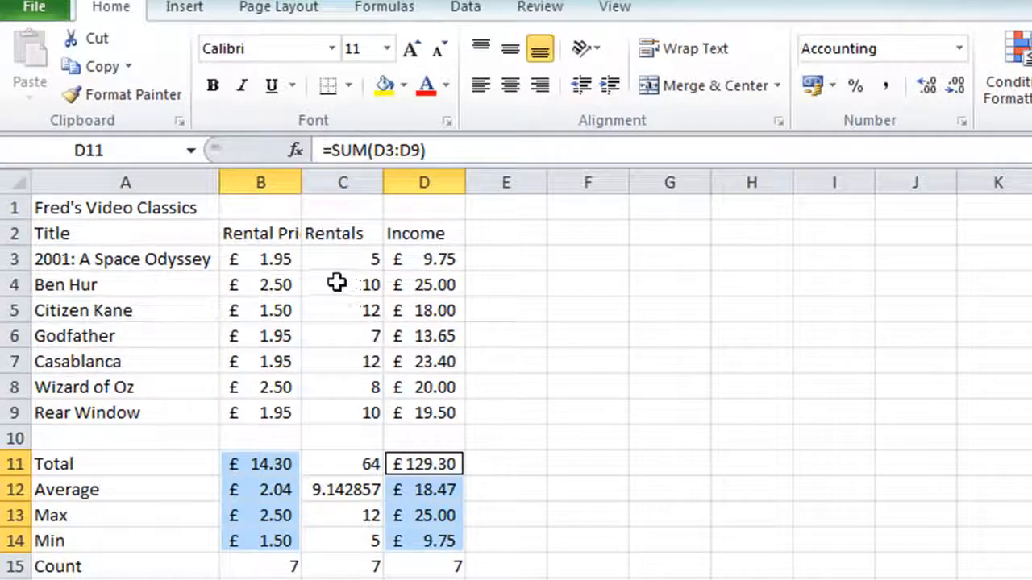
Centre the Rentals figures in C3:C9 and their summary values in C11:C15
click(353, 257)
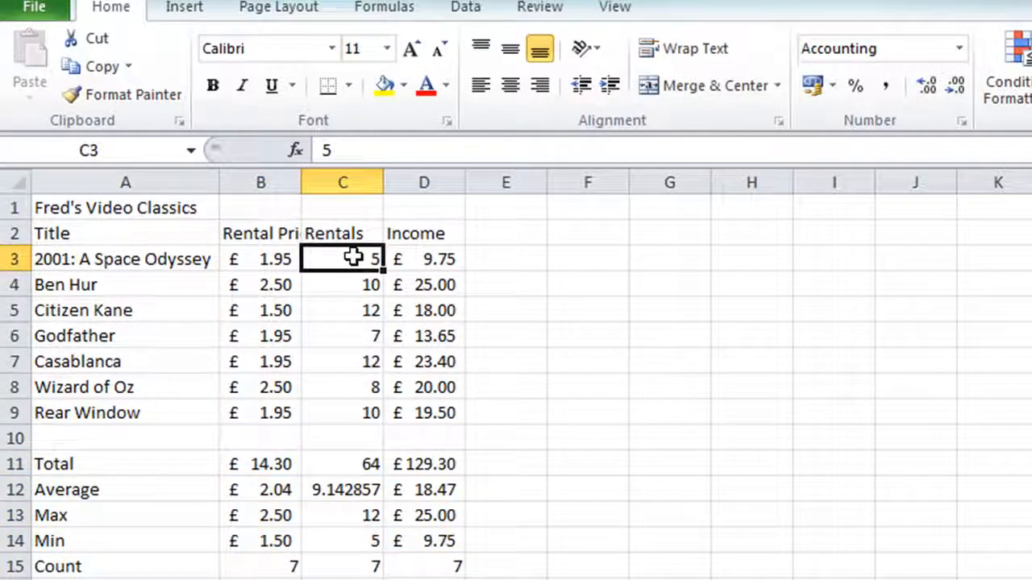
drag(345, 256, 339, 412)
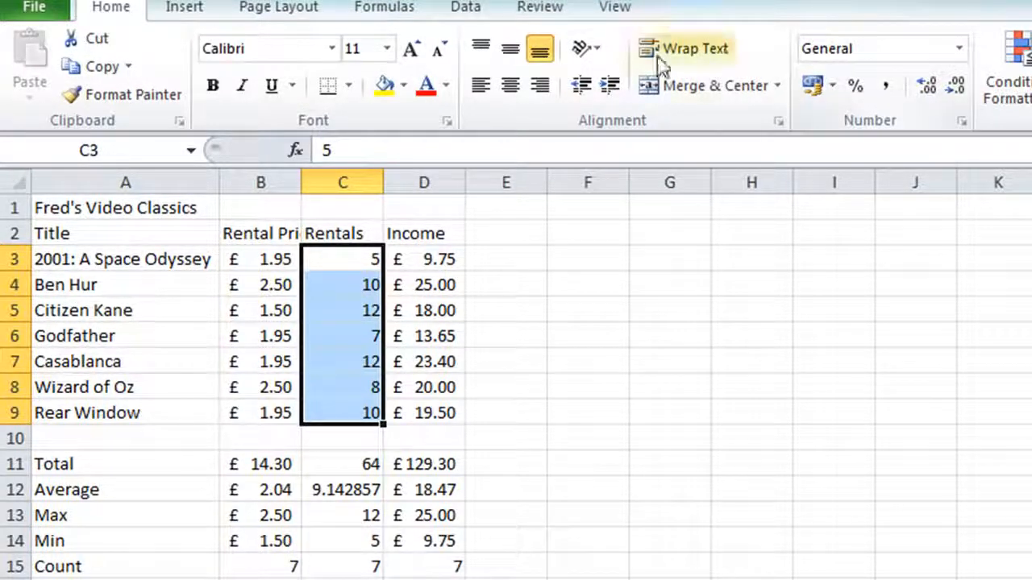
click(507, 88)
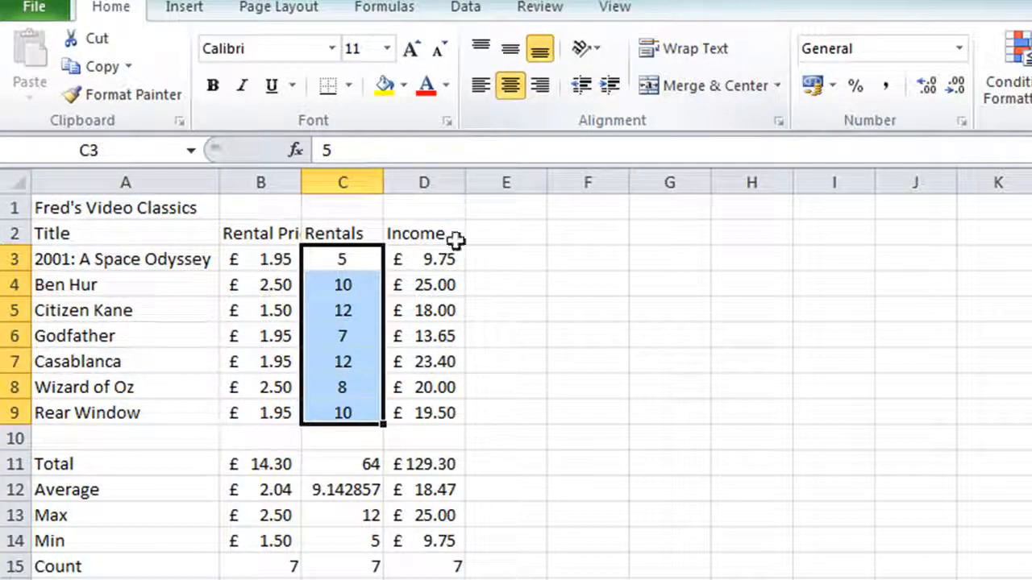
click(346, 463)
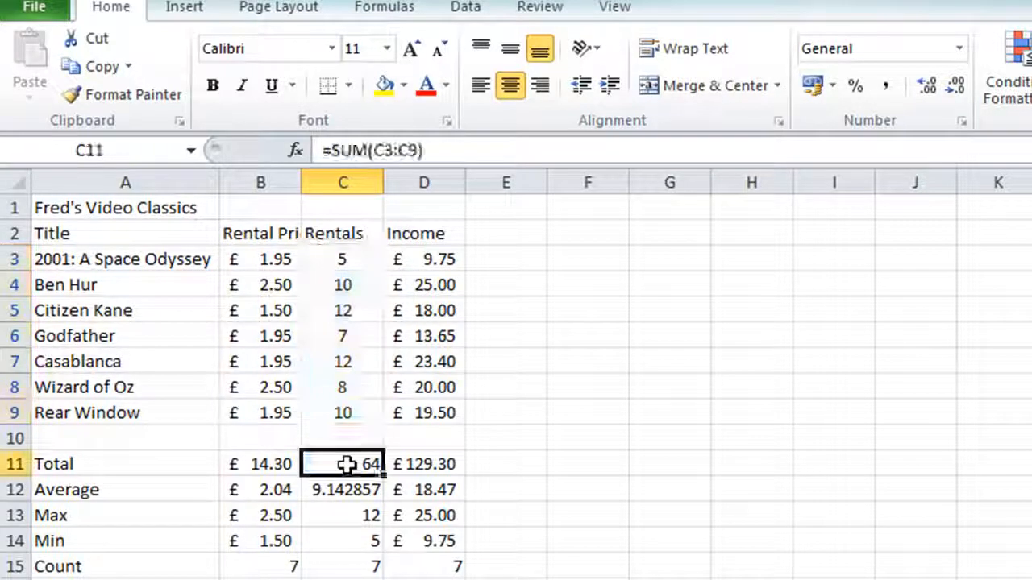
drag(346, 464, 343, 567)
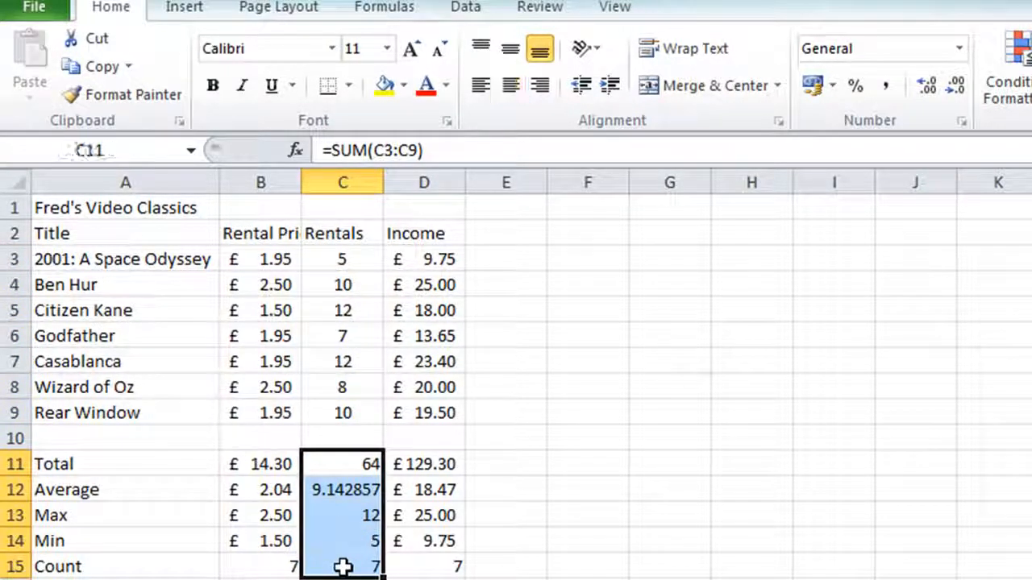
click(512, 87)
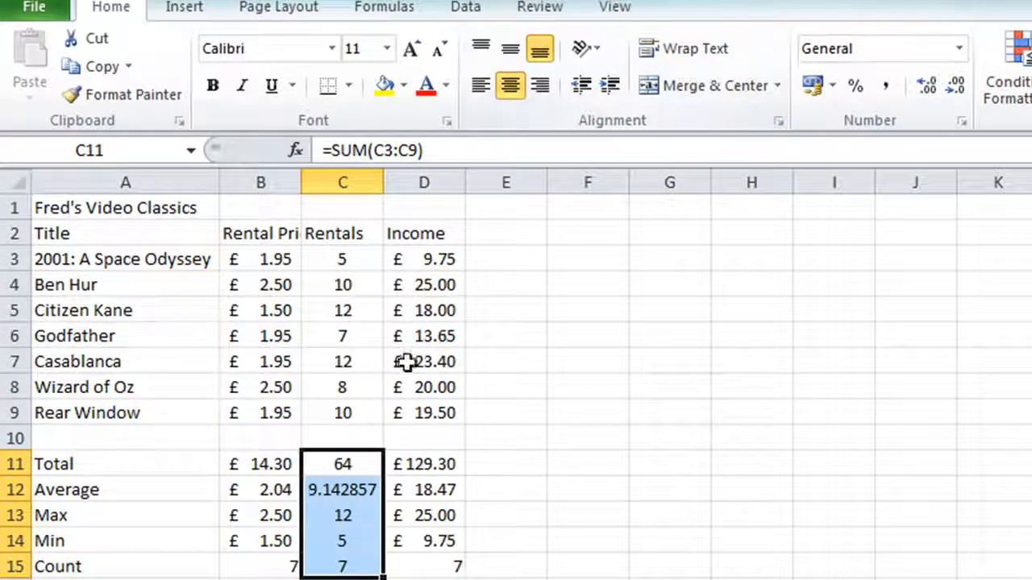
Reduce the average number of rentals in C12 to two decimal places
click(340, 490)
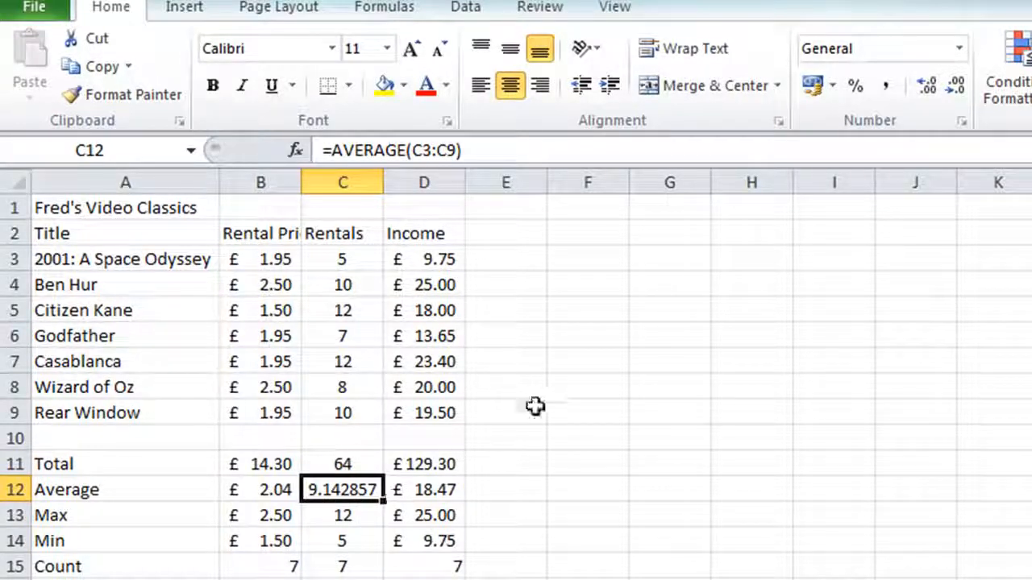
click(956, 85)
click(956, 86)
click(958, 82)
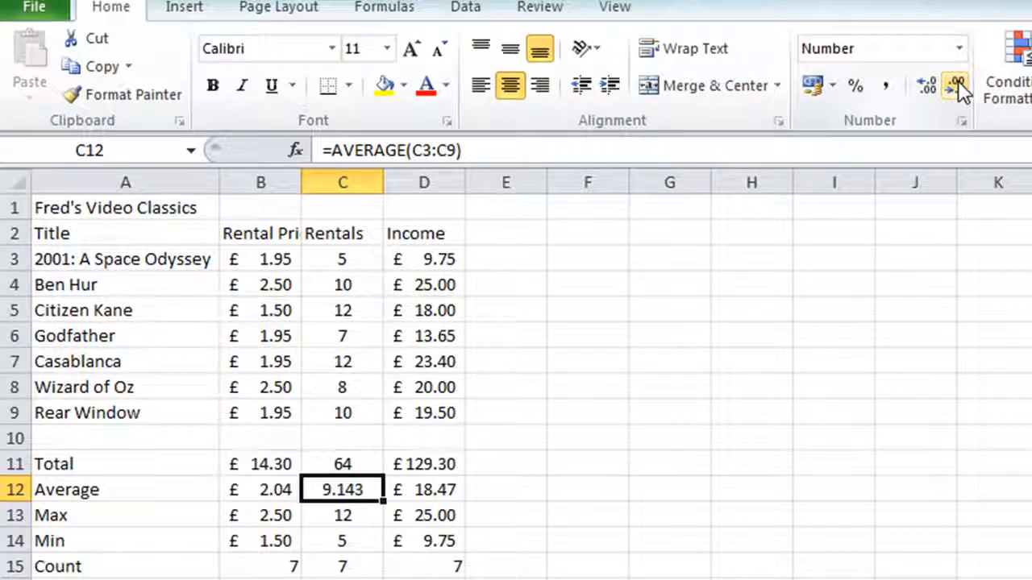
click(958, 82)
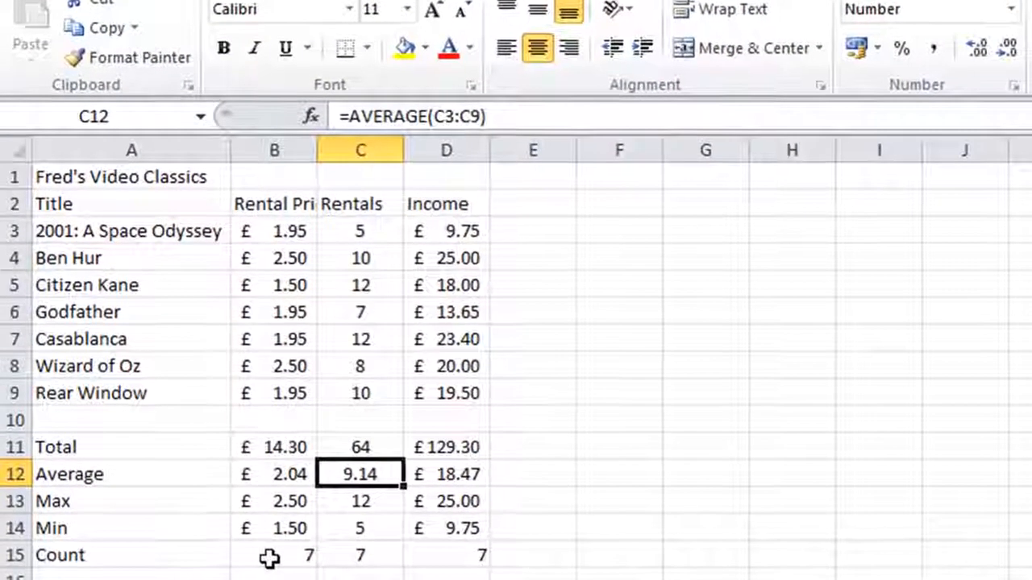
Copy the formatting of the Rentals count, C15, onto B15 and D15 with Format Painter, and save the workbook
click(371, 558)
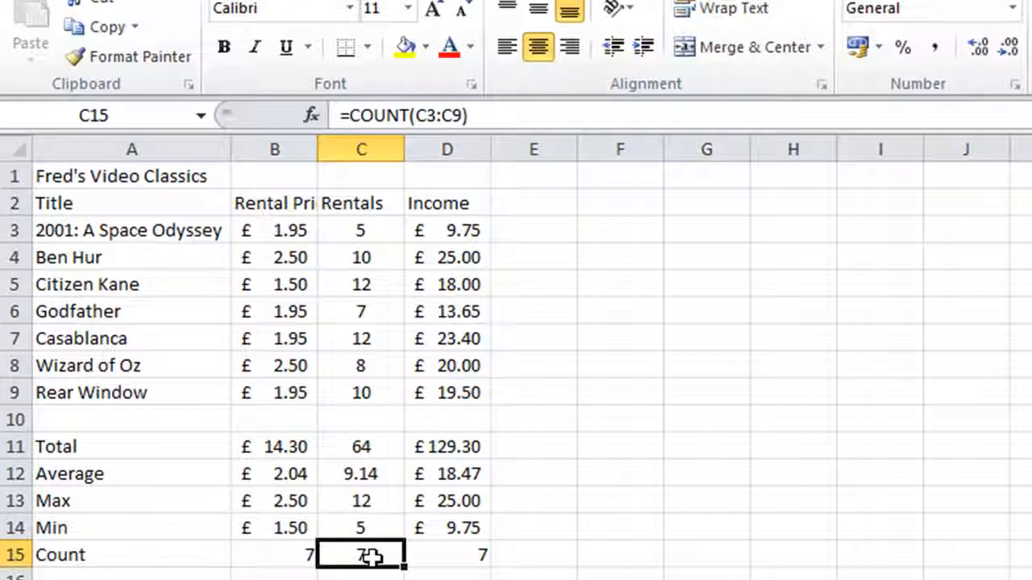
click(129, 47)
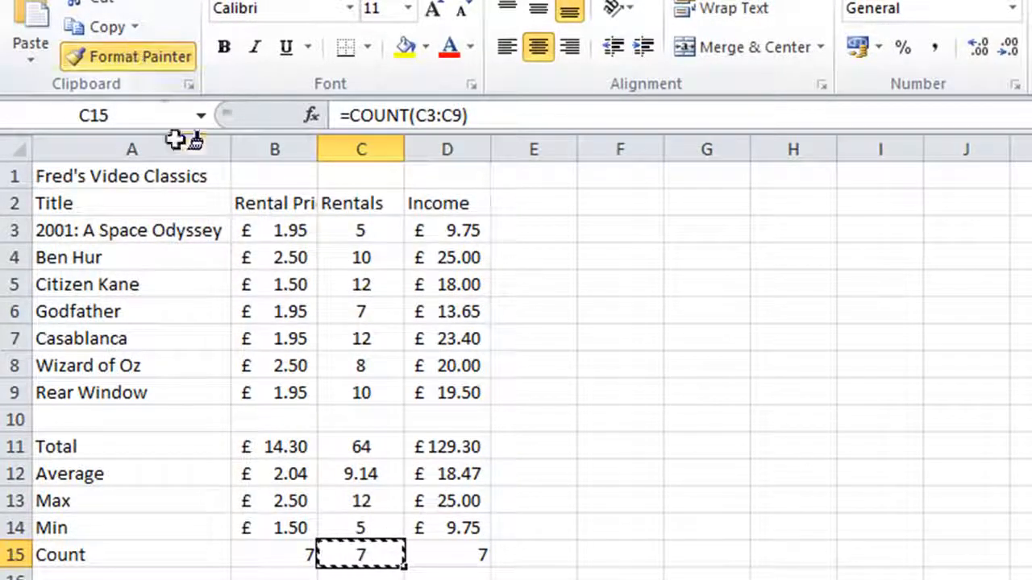
click(294, 553)
click(278, 562)
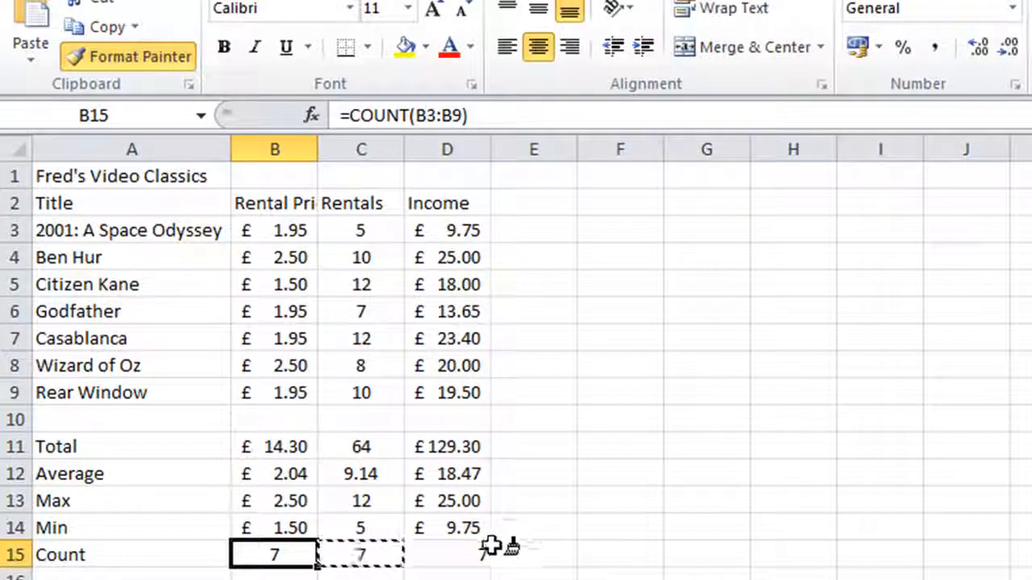
click(456, 555)
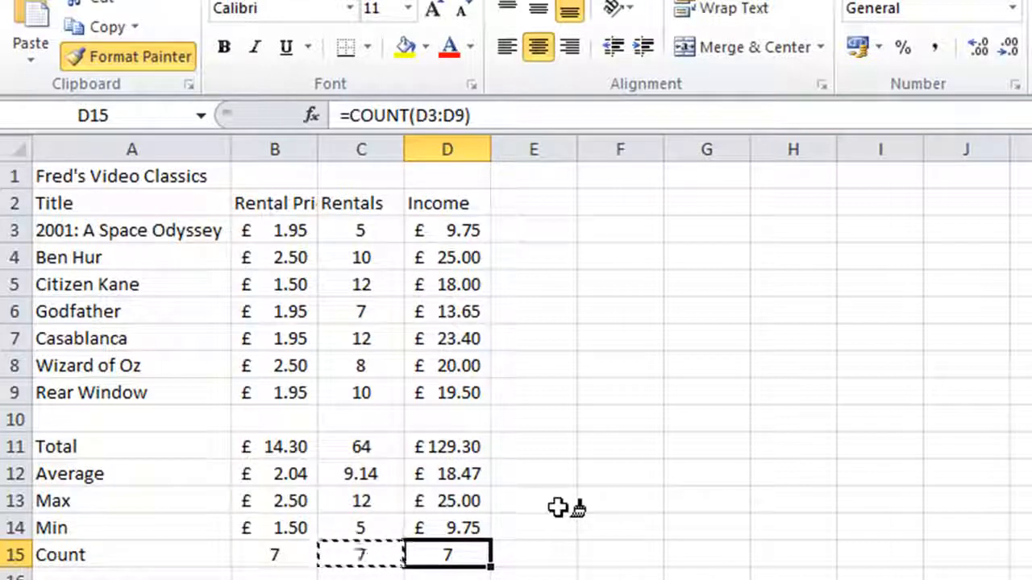
key(Escape)
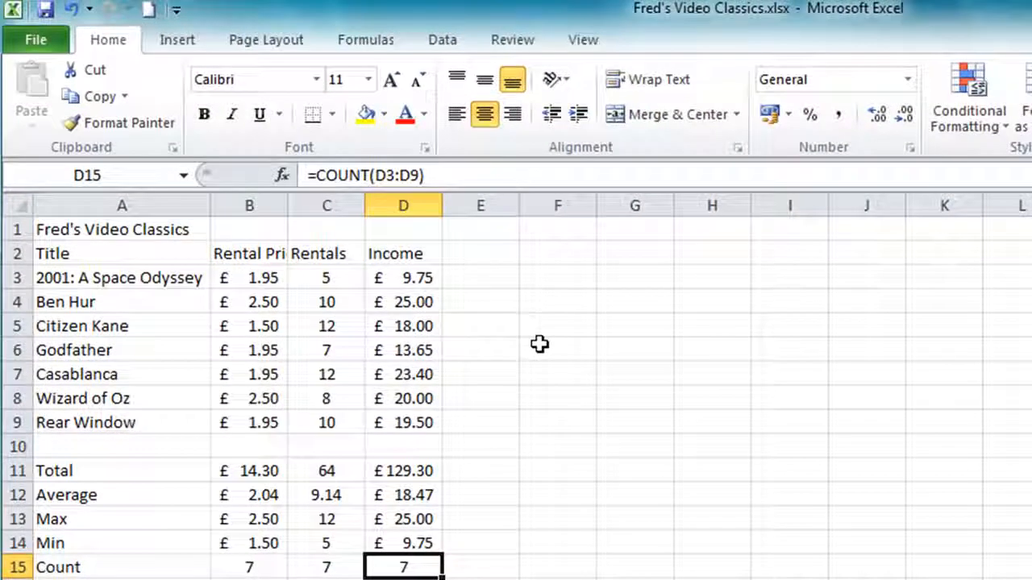
click(45, 8)
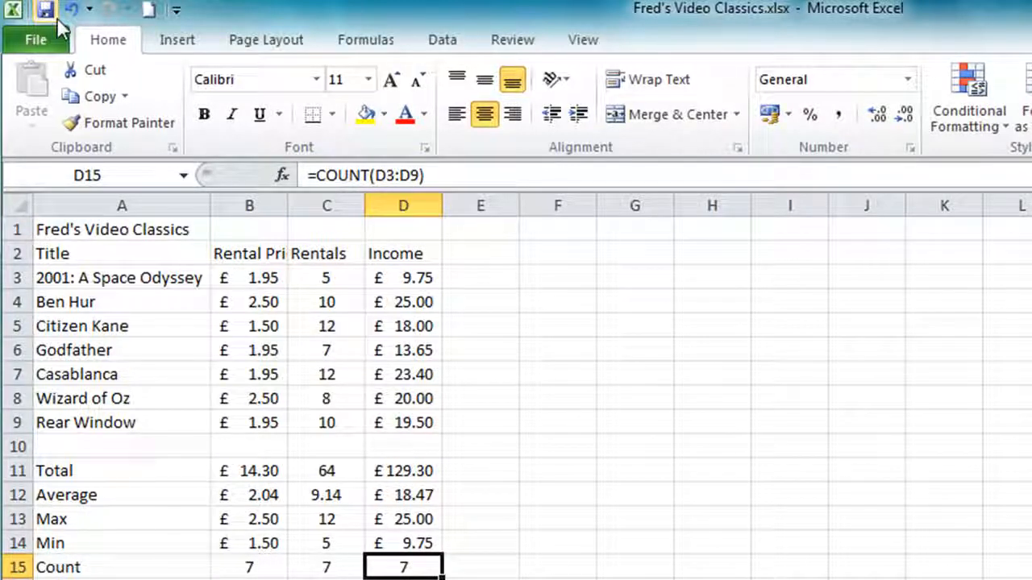